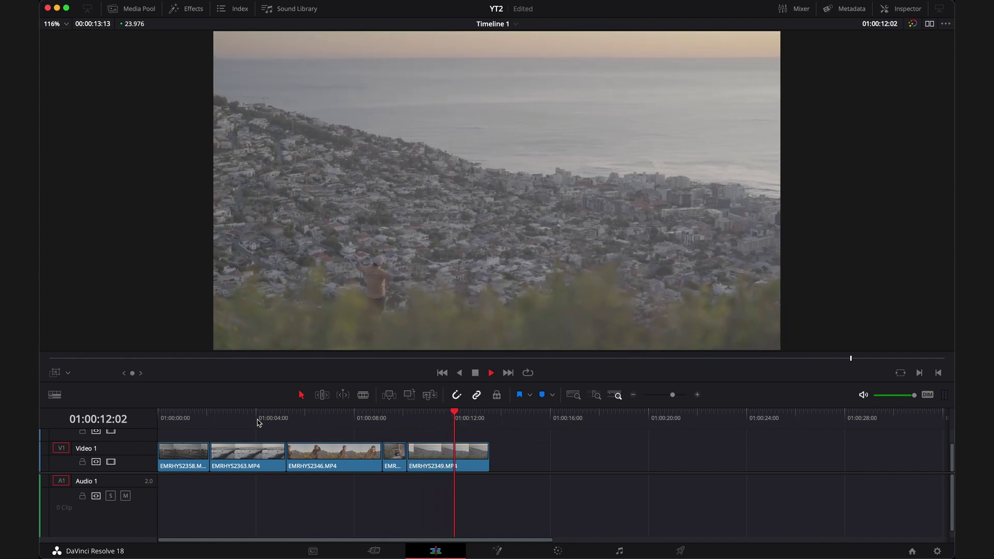
Step: Stop playback, park the playhead at 01:00:06:00 and open the clip on the Color page
key(space)
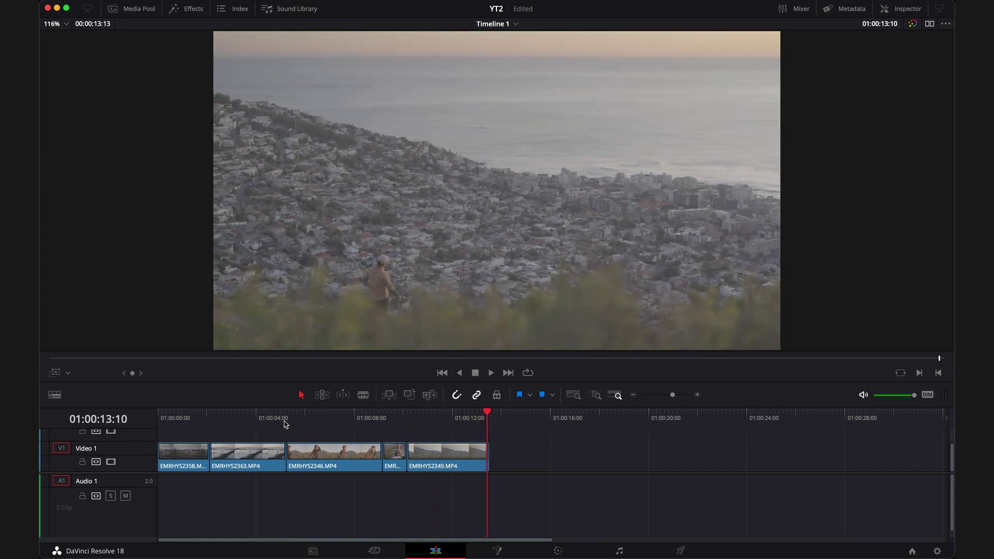
click(305, 424)
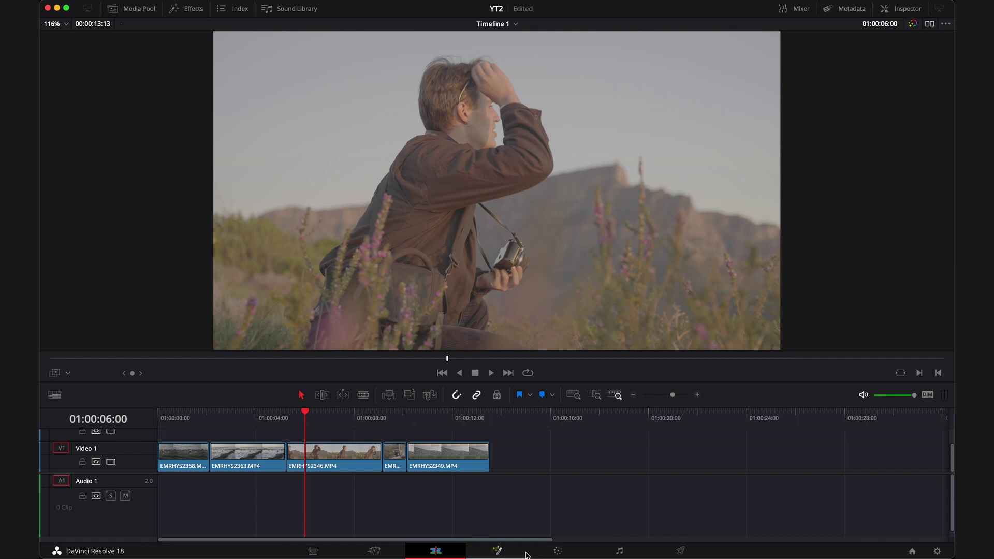
click(558, 552)
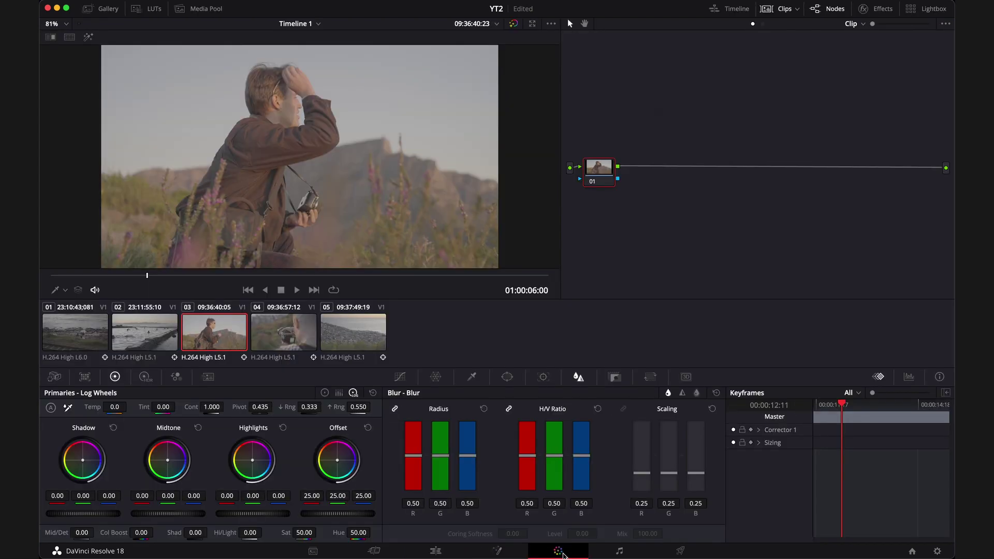
Step: Add serial nodes 02, 03 and 04 after node 01, space them evenly and select node 03
mouse_move(601, 181)
mouse_down()
mouse_move(660, 142)
mouse_move(600, 184)
mouse_up()
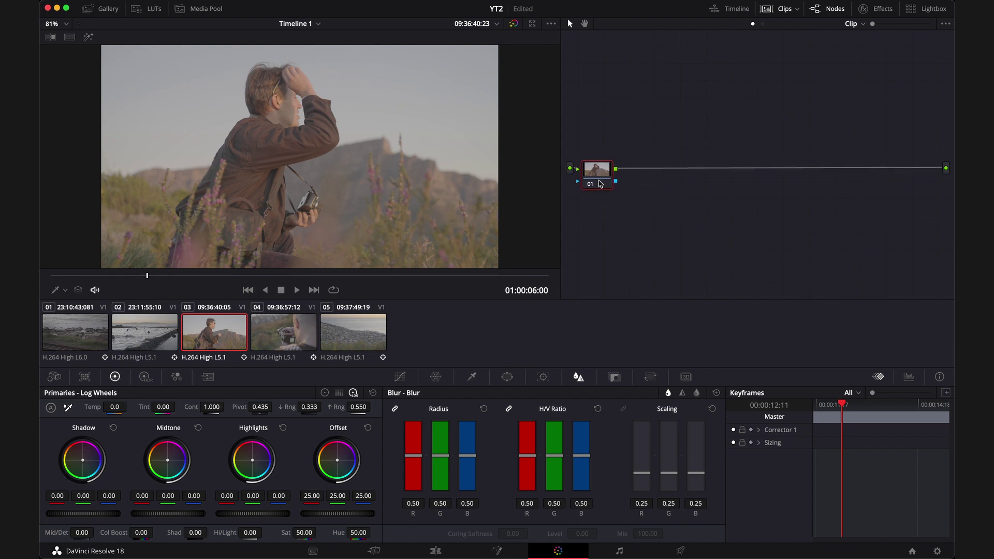
key(alt+s)
key(alt+s)
key(alt+s)
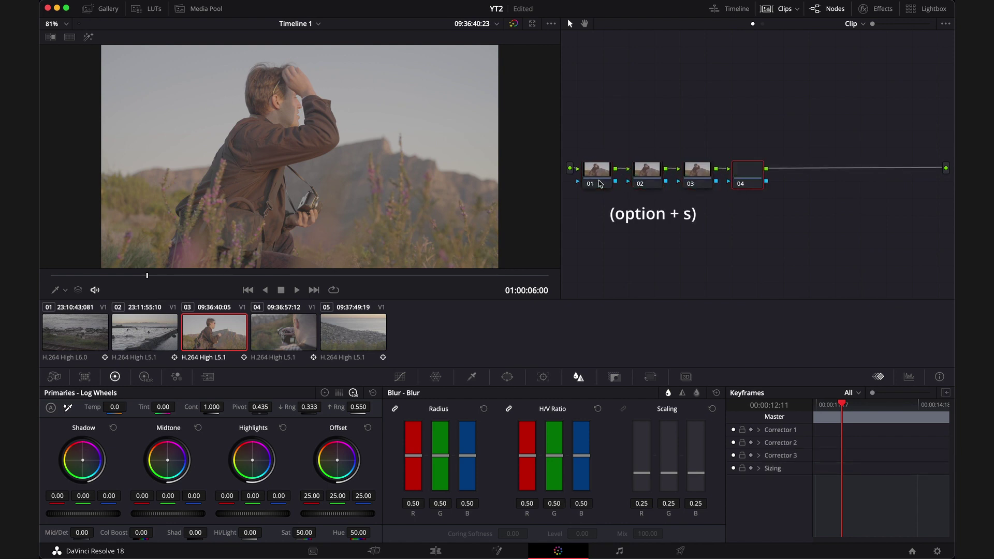
drag(641, 177, 671, 177)
drag(742, 179, 715, 179)
click(683, 176)
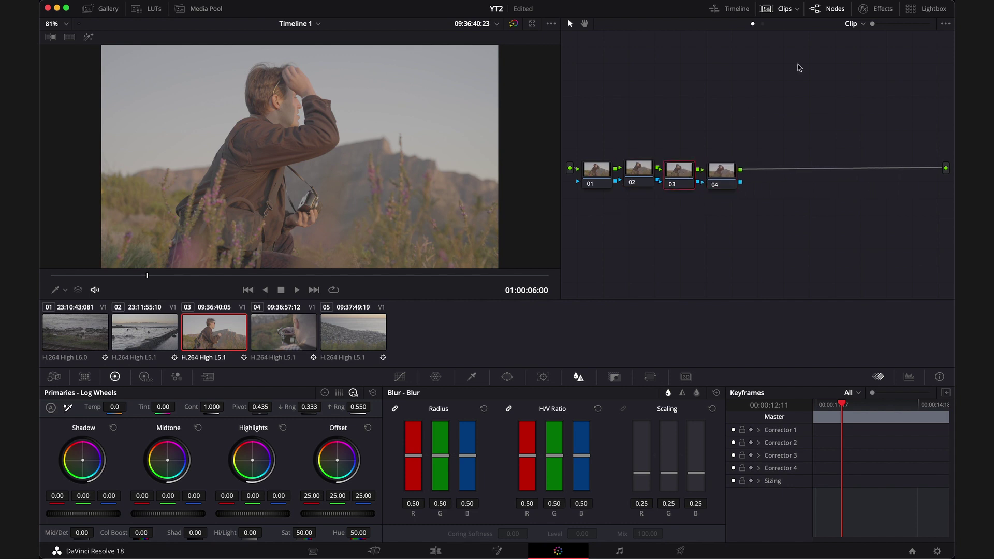
Step: Find Color Space Transform in the Effects library by searching 'col' and apply it to node 03
click(881, 10)
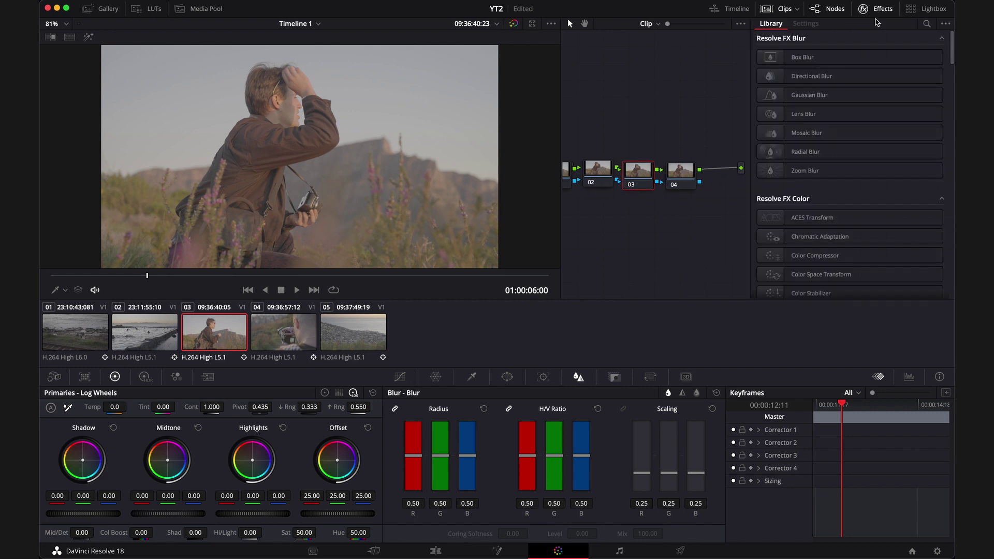
click(926, 25)
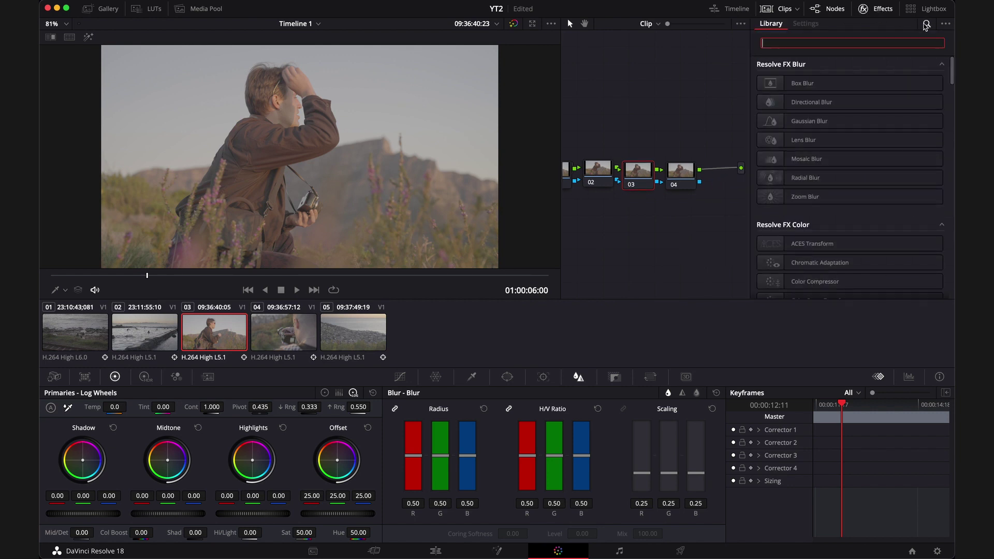
text(col)
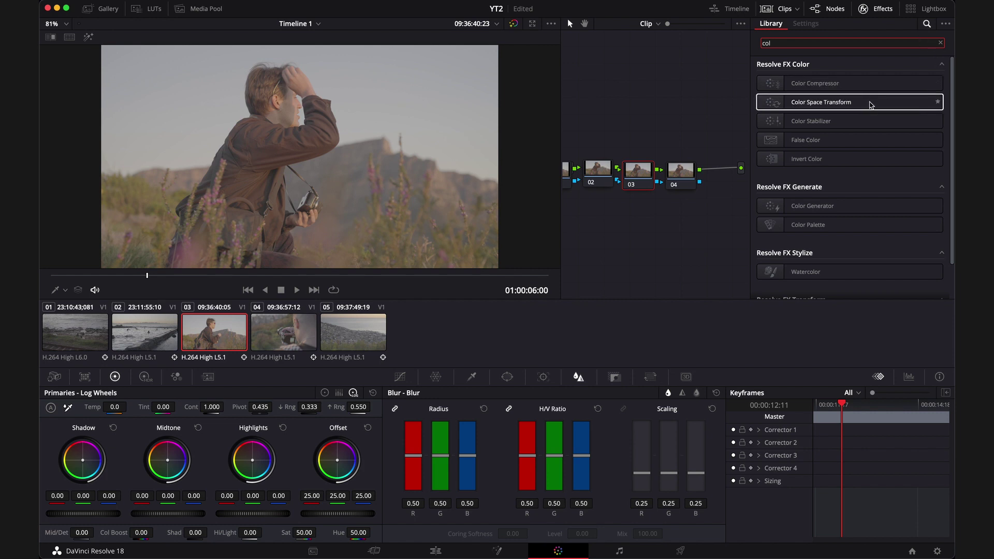
drag(869, 105, 639, 180)
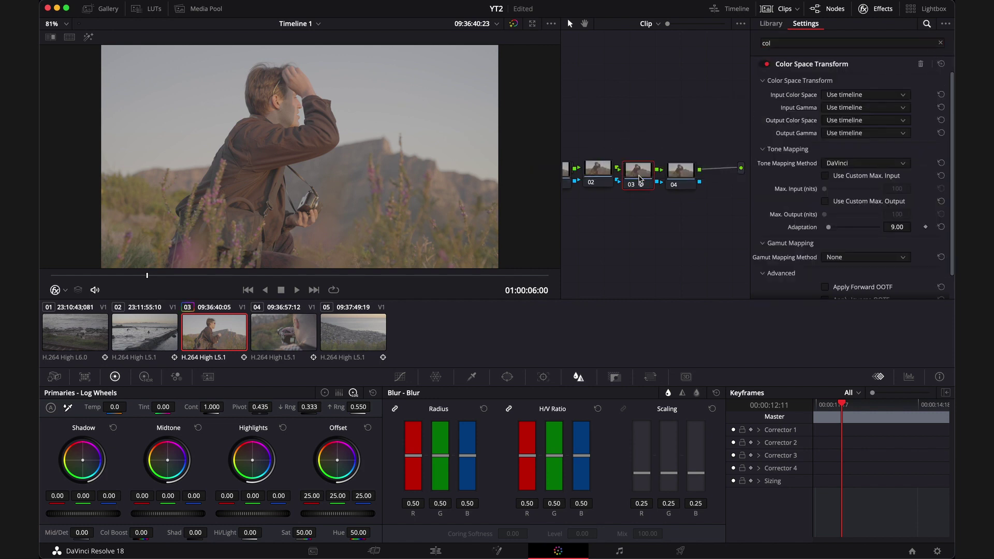
Step: Set the input to Sony S-Gamut3.Cine / S-Log3, keeping tone mapping adaptation at 9.00
click(871, 95)
scroll(871, 140, down, 3)
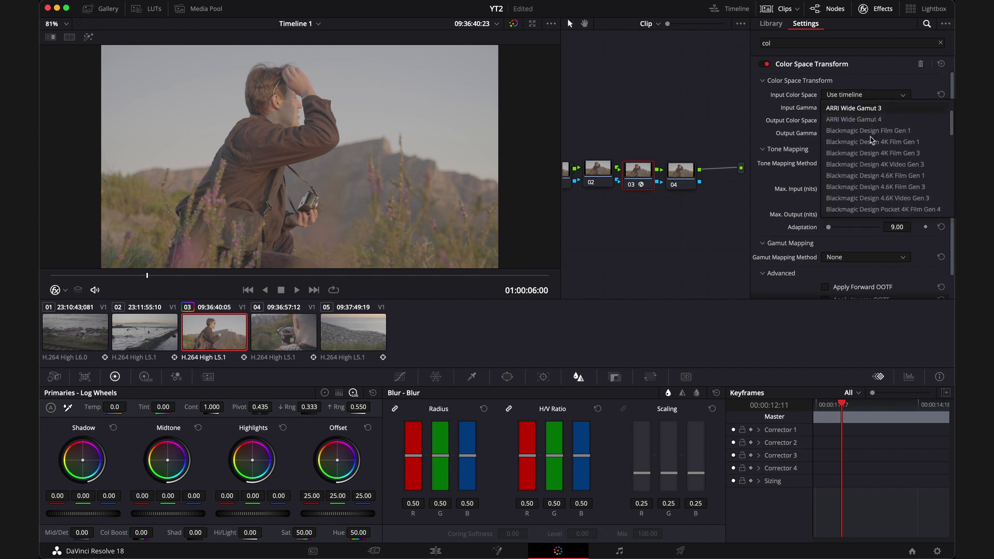
scroll(871, 140, up, 3)
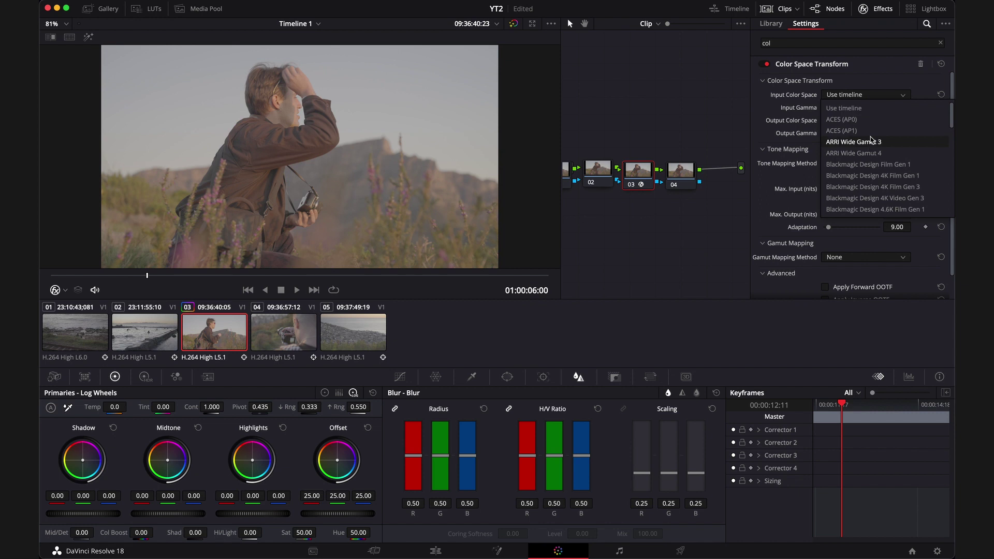
scroll(873, 196, down, 10)
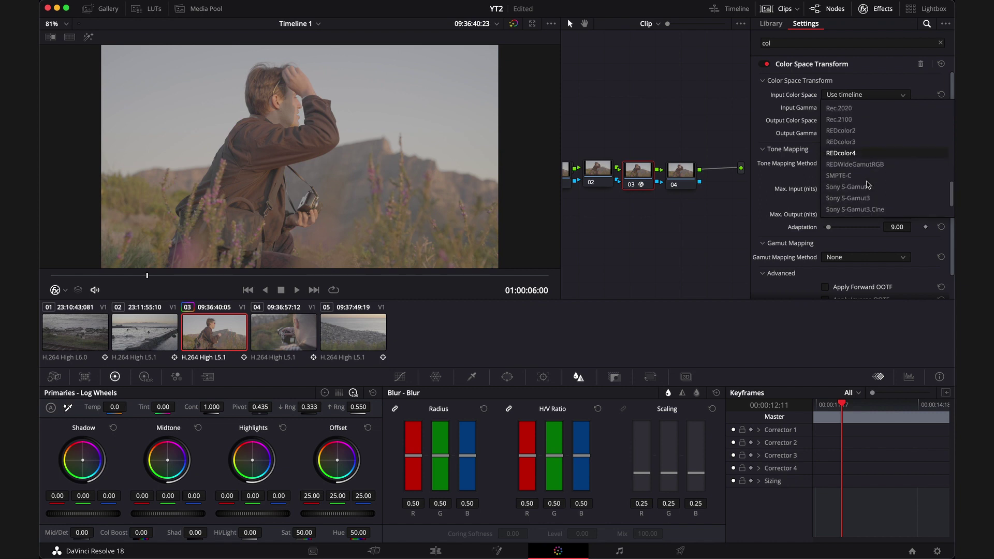
click(876, 209)
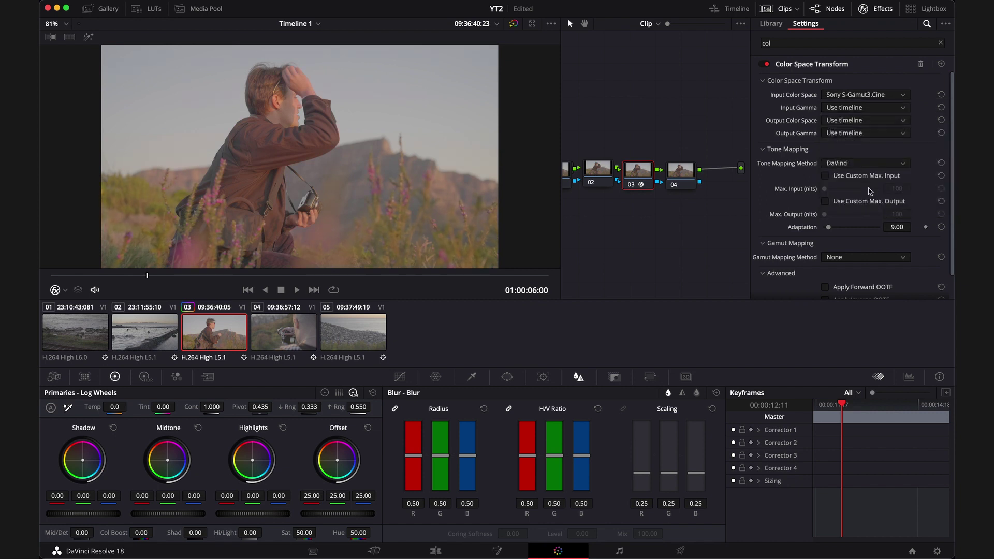
click(855, 107)
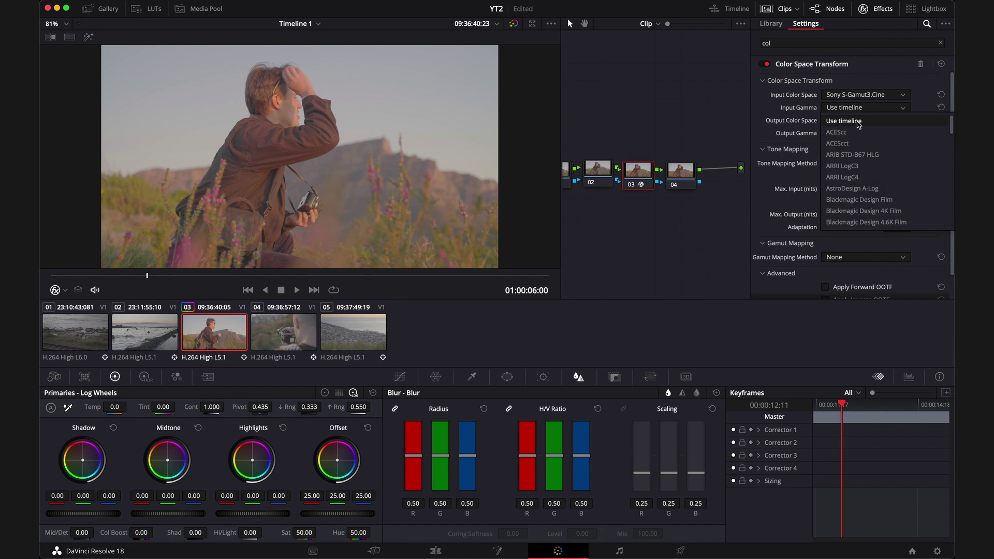
scroll(859, 165, down, 10)
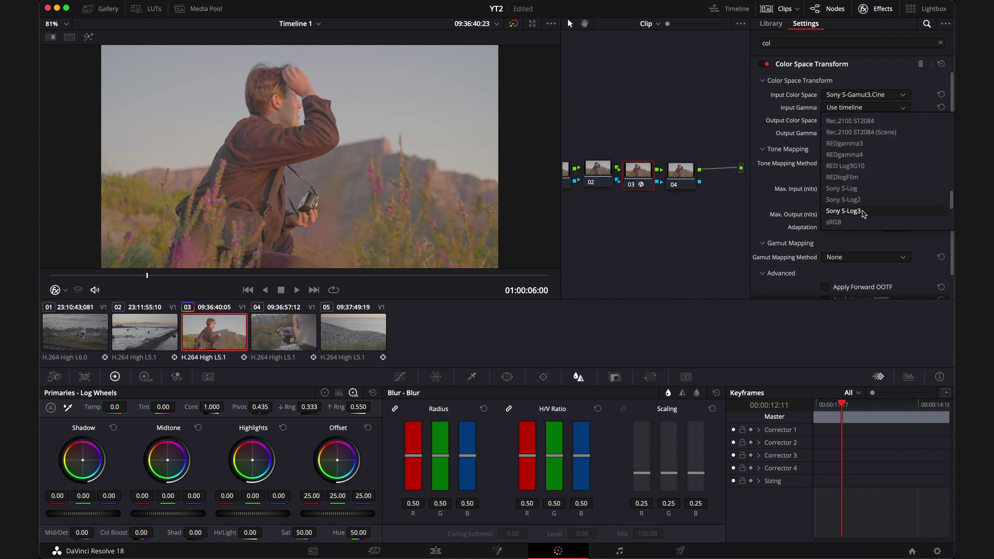
click(843, 210)
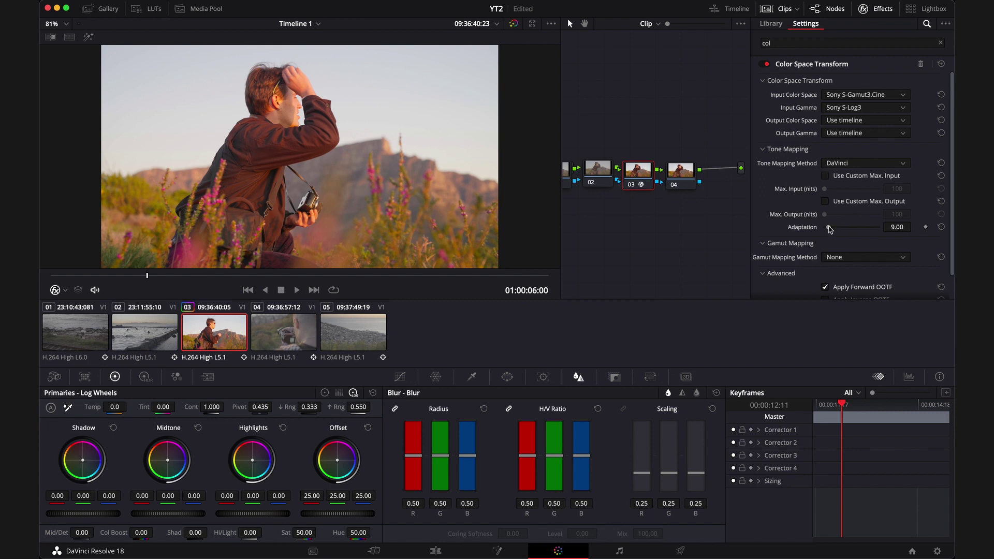
mouse_move(829, 230)
mouse_down()
mouse_move(839, 229)
mouse_move(828, 229)
mouse_up()
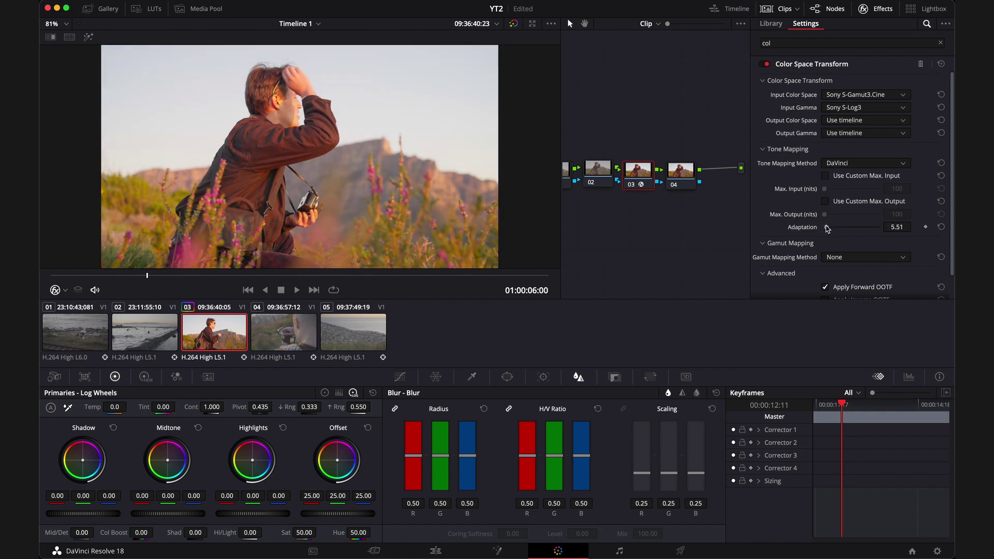
click(941, 227)
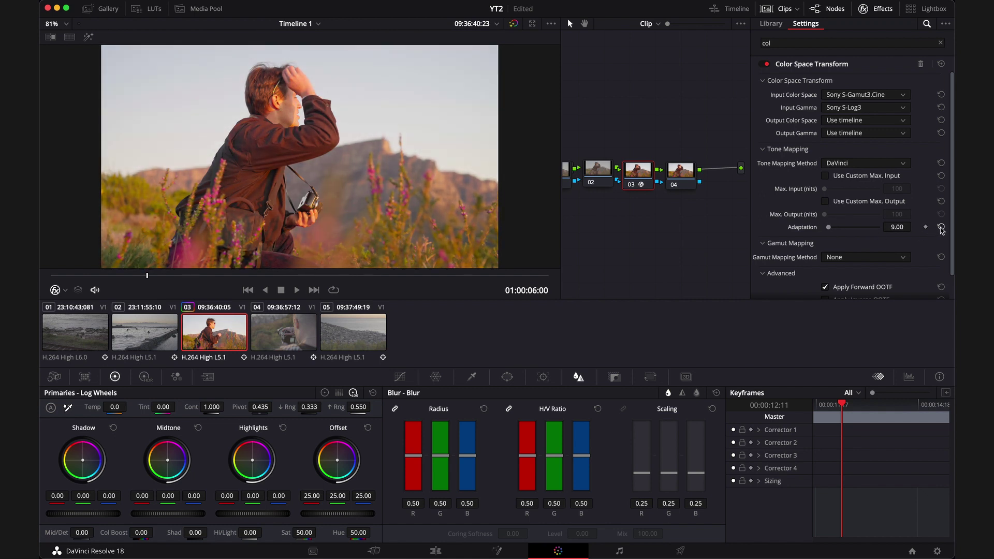
Step: Close the effect settings and toggle the grade off and on to compare
click(866, 9)
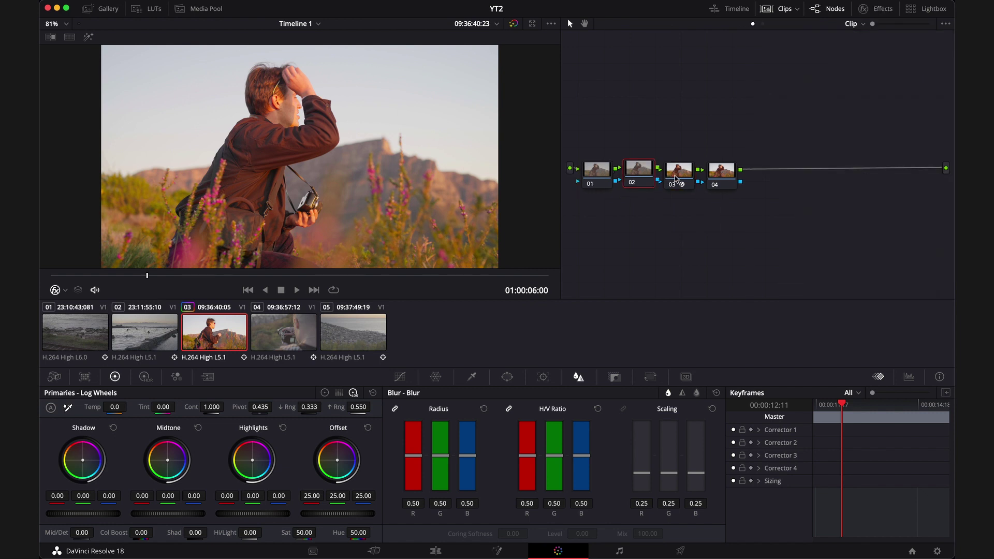
click(513, 24)
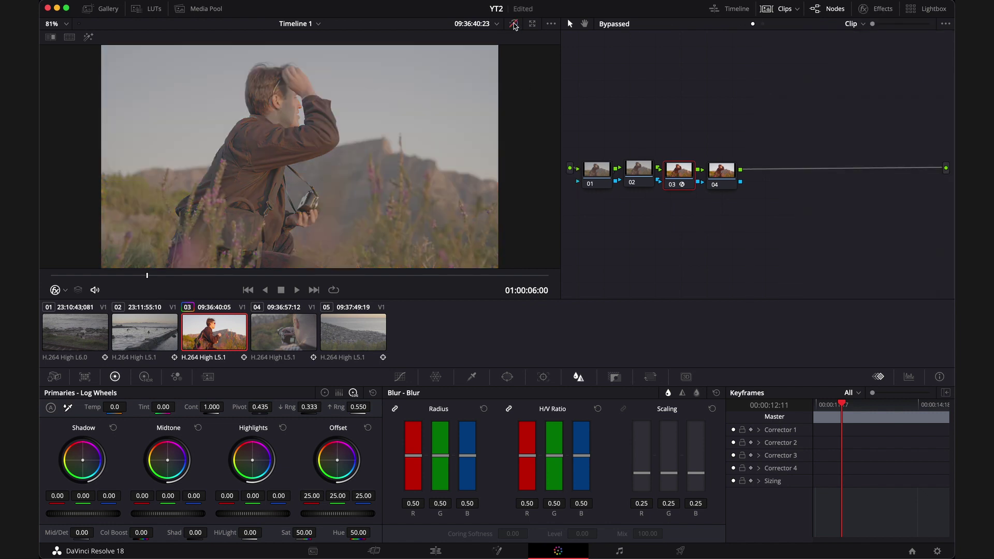
click(513, 25)
click(514, 25)
click(514, 25)
click(514, 24)
click(514, 25)
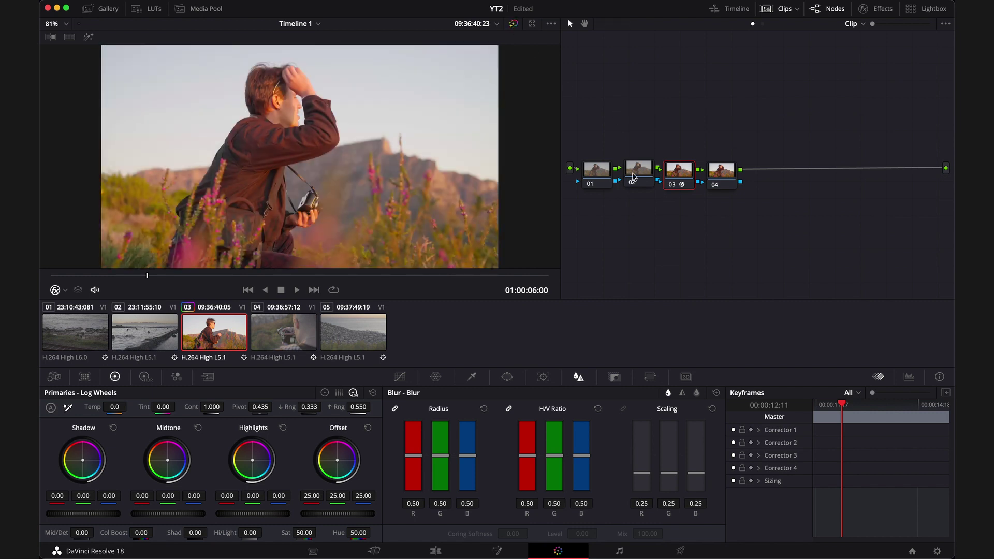
Step: On node 02, switch to the Lift/Gamma/Gain wheels and make a first pass at all three
click(640, 179)
click(325, 393)
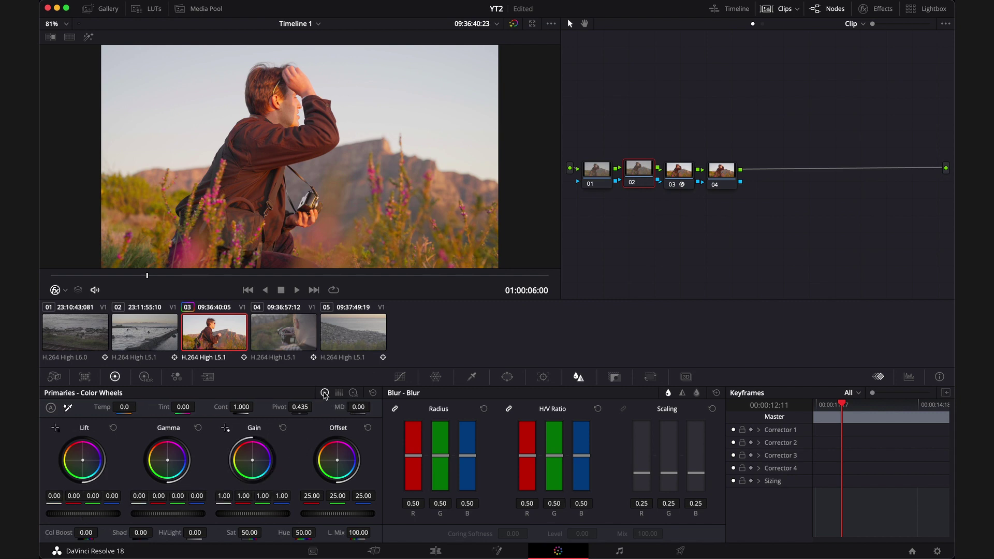
click(353, 393)
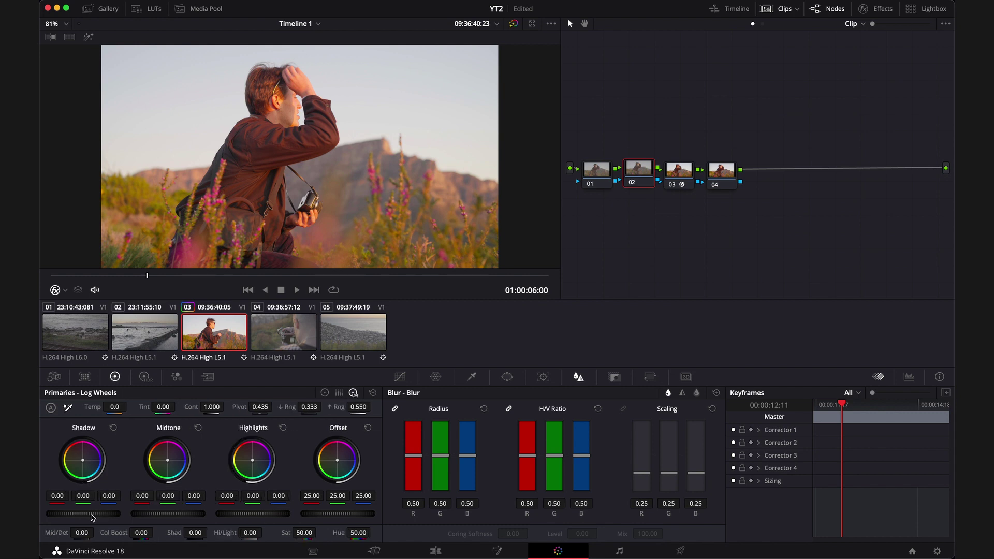
click(324, 393)
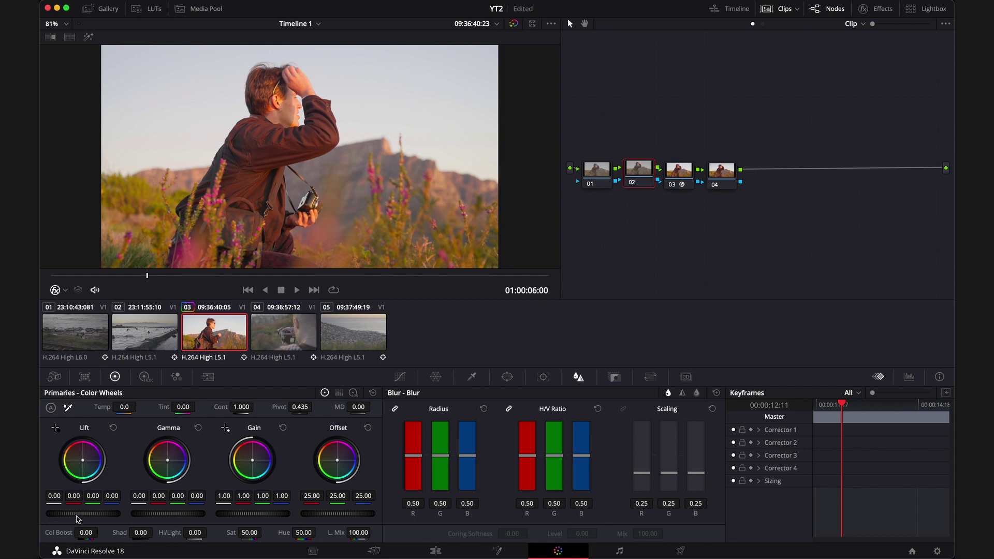
mouse_move(86, 516)
mouse_down()
mouse_move(99, 514)
mouse_move(90, 515)
mouse_up()
drag(165, 516, 178, 516)
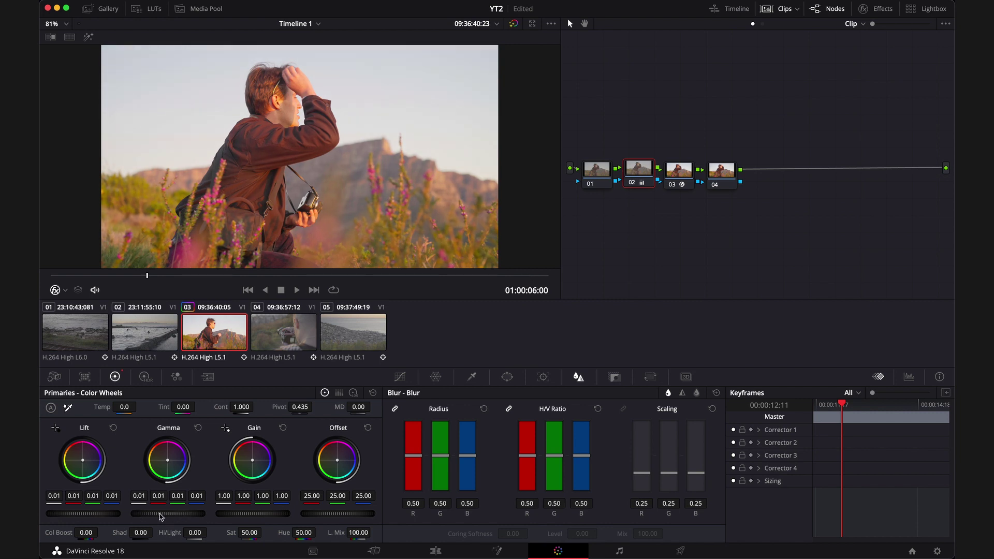
drag(243, 518, 261, 516)
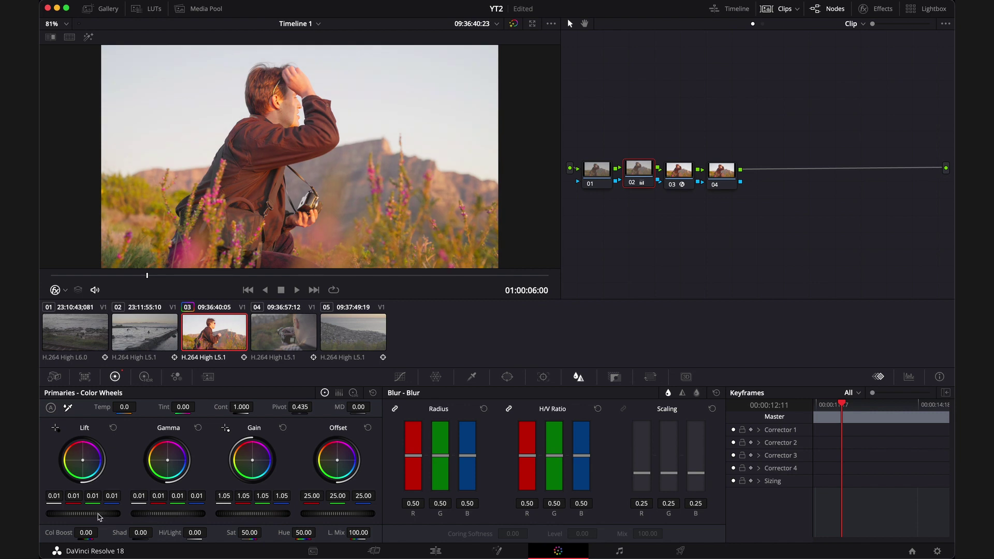
Step: Deepen the shadows and brighten the midtones, ending at lift -0.06, gamma 0.02, gain 1.05
drag(98, 517, 65, 518)
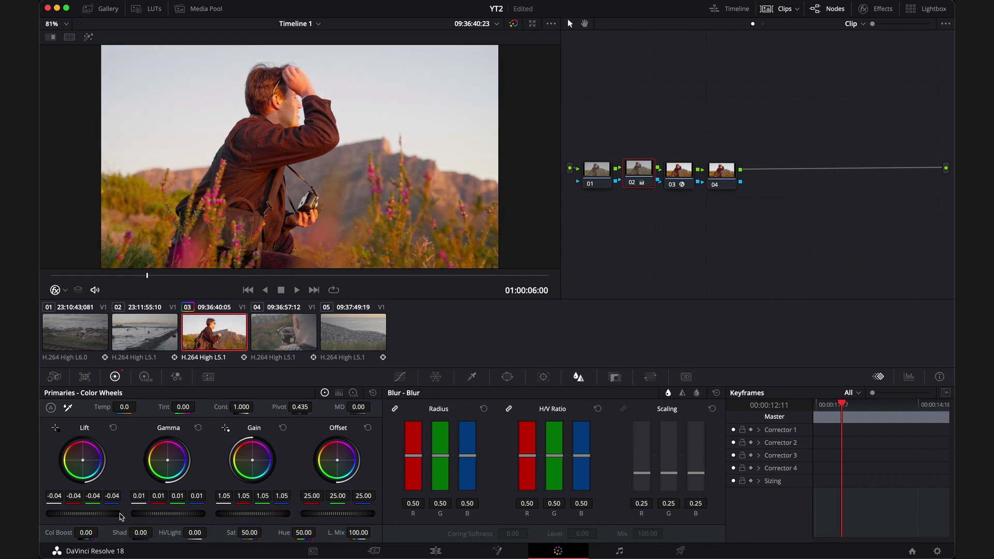
drag(168, 516, 258, 516)
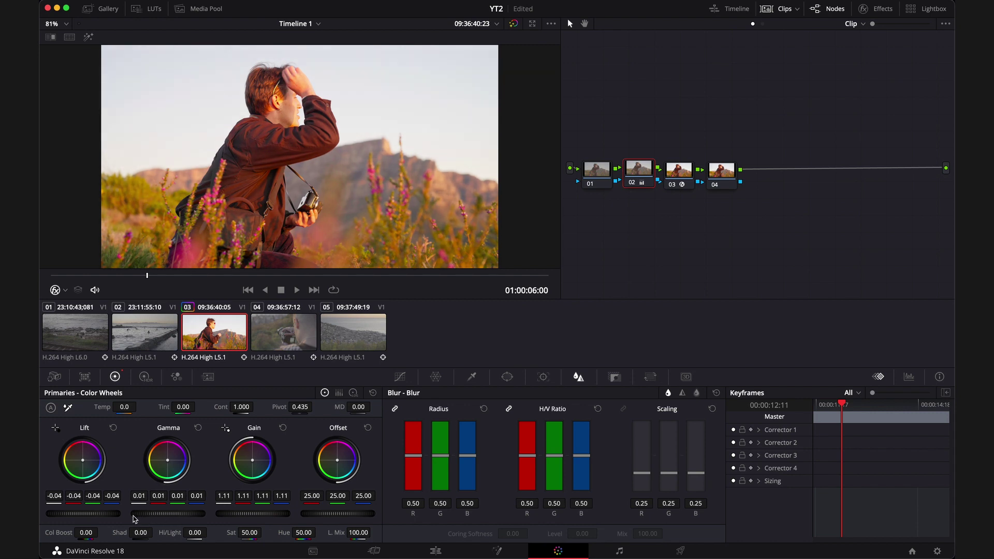
drag(87, 517, 71, 517)
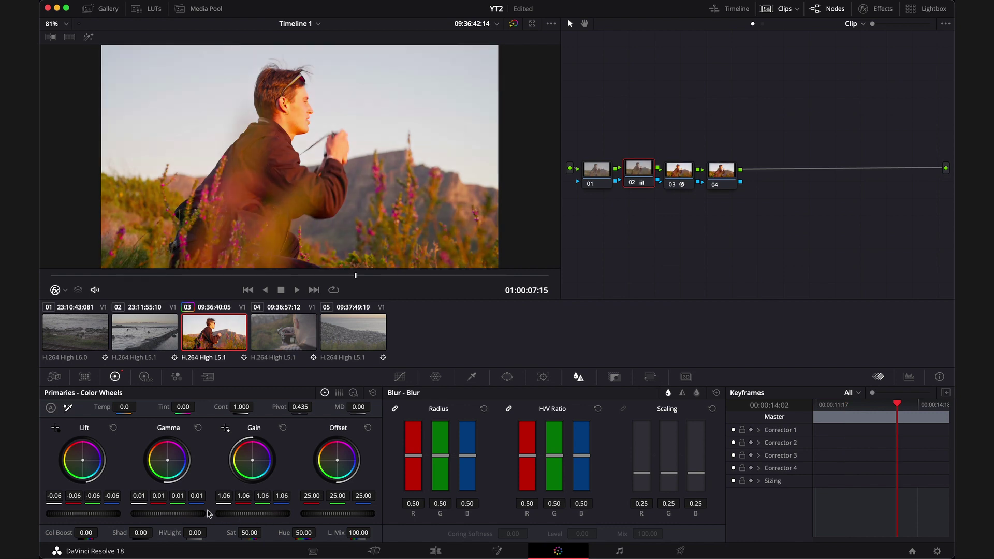
drag(230, 517, 224, 517)
drag(161, 519, 172, 520)
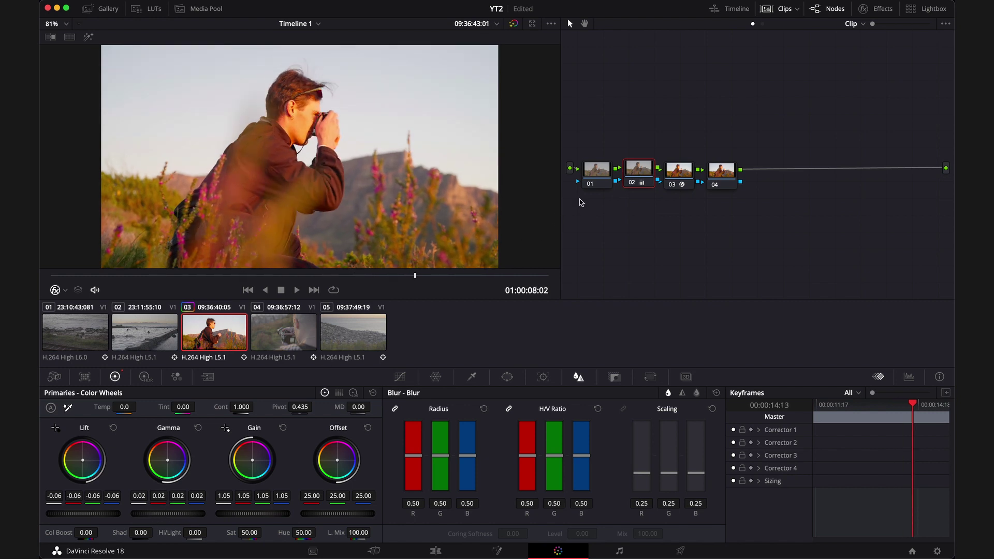
click(600, 175)
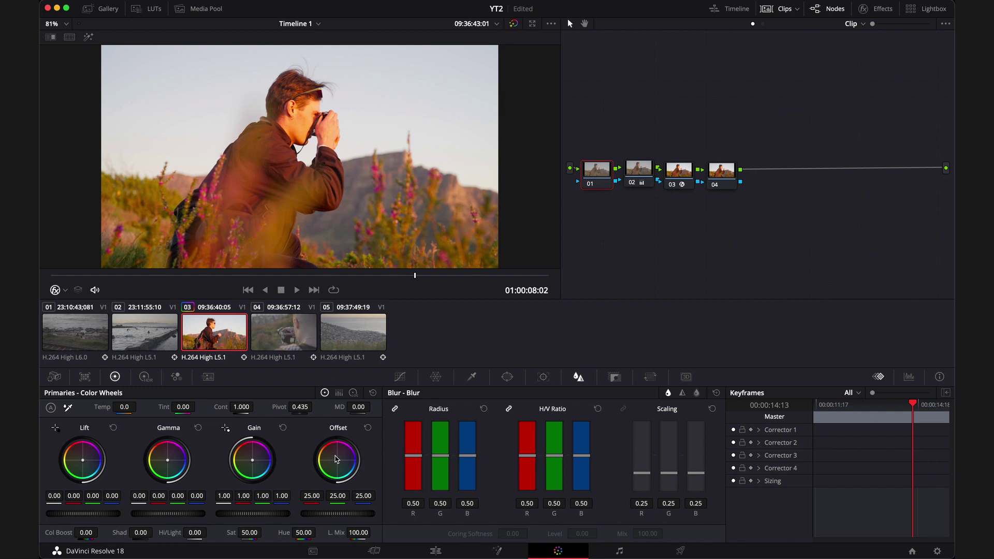
Step: Shift node 01's offset toward blue at 23.74/24.88/27.10, then compare with the grade bypassed
mouse_move(335, 459)
mouse_down()
mouse_move(343, 473)
mouse_move(319, 460)
mouse_move(336, 439)
mouse_move(344, 467)
mouse_up()
click(368, 427)
click(513, 24)
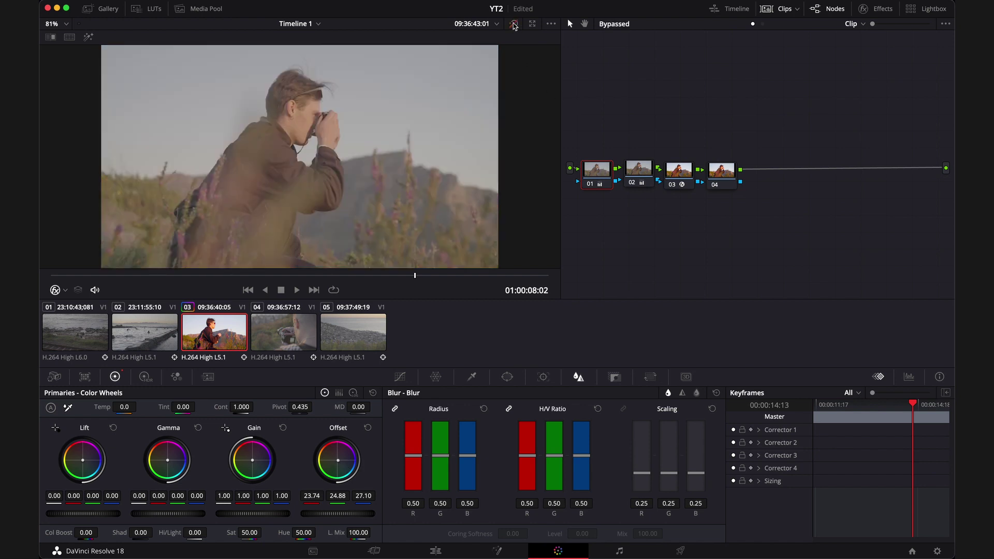
click(513, 24)
Step: Switch to clip 04 and apply clip 03's four-node grade to it
click(278, 338)
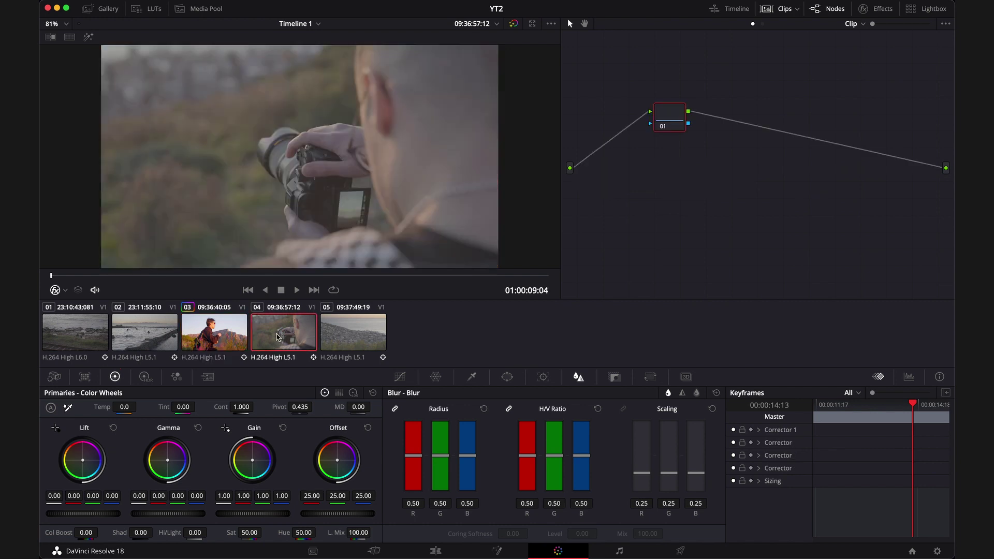
drag(676, 115, 603, 171)
click(215, 345)
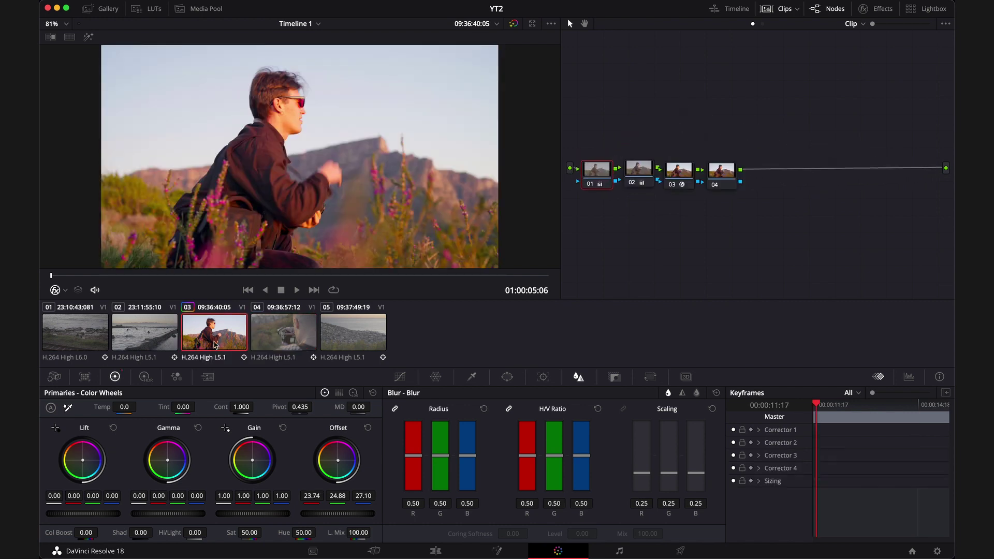
click(280, 341)
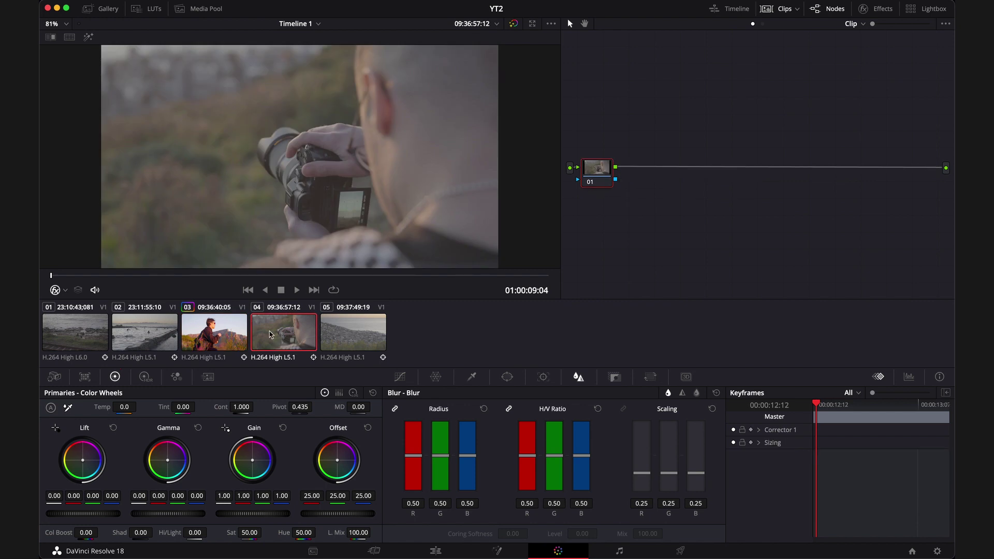
right_click(212, 334)
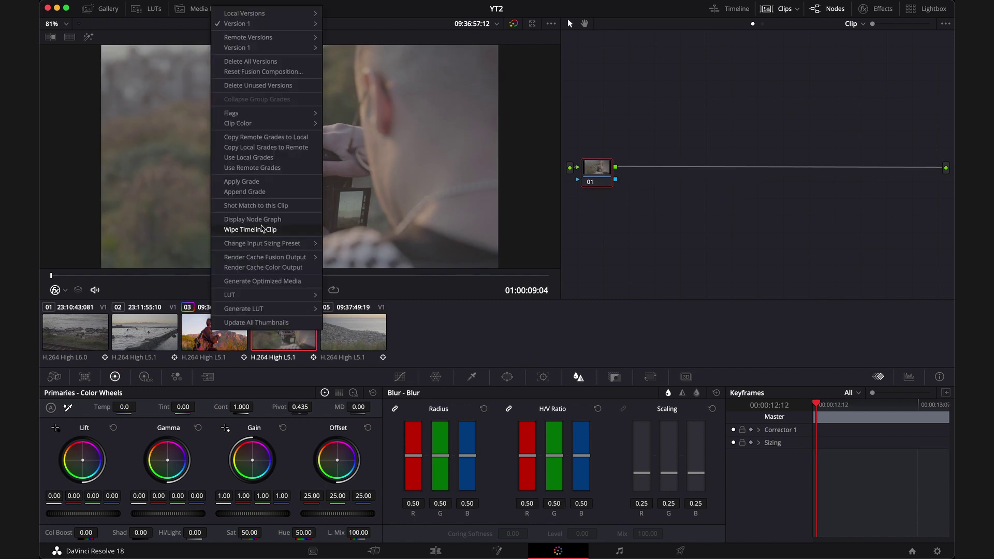
click(266, 181)
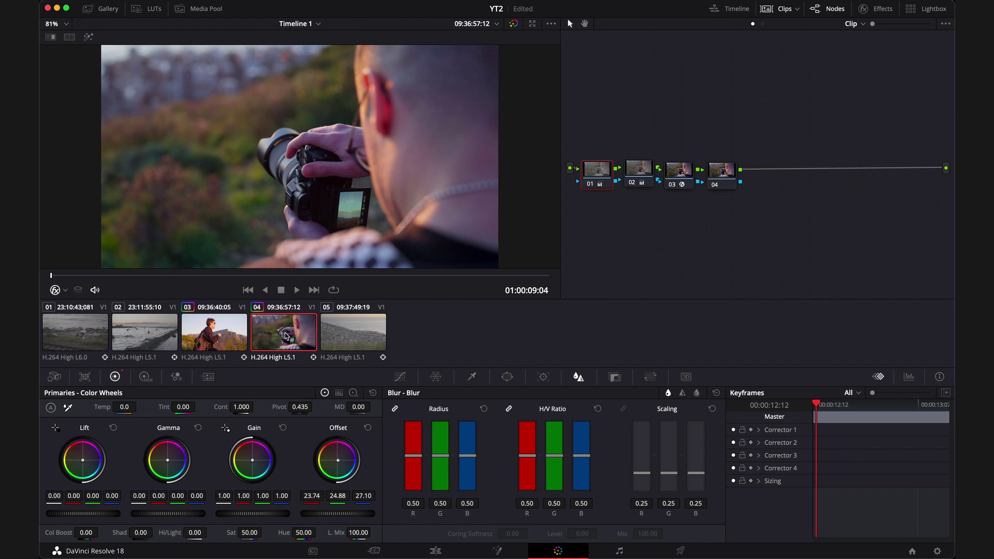
Step: On node 02, ease clip 04's lift up to -0.04
click(646, 172)
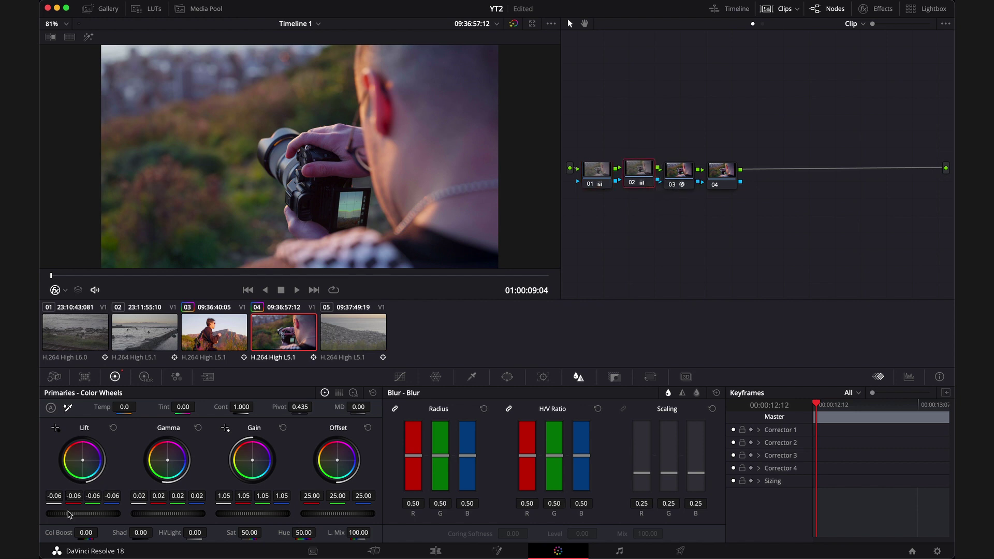
drag(66, 515, 90, 516)
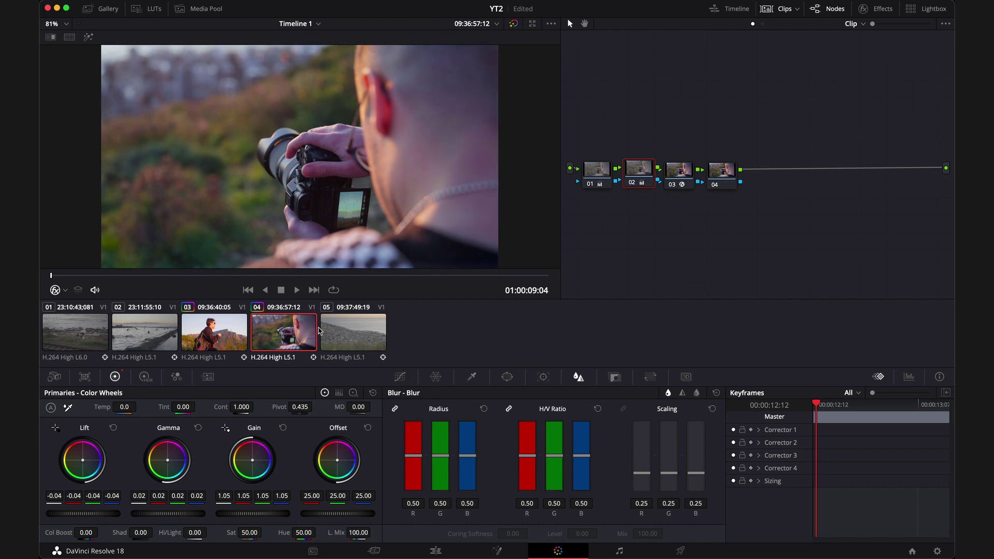
click(69, 37)
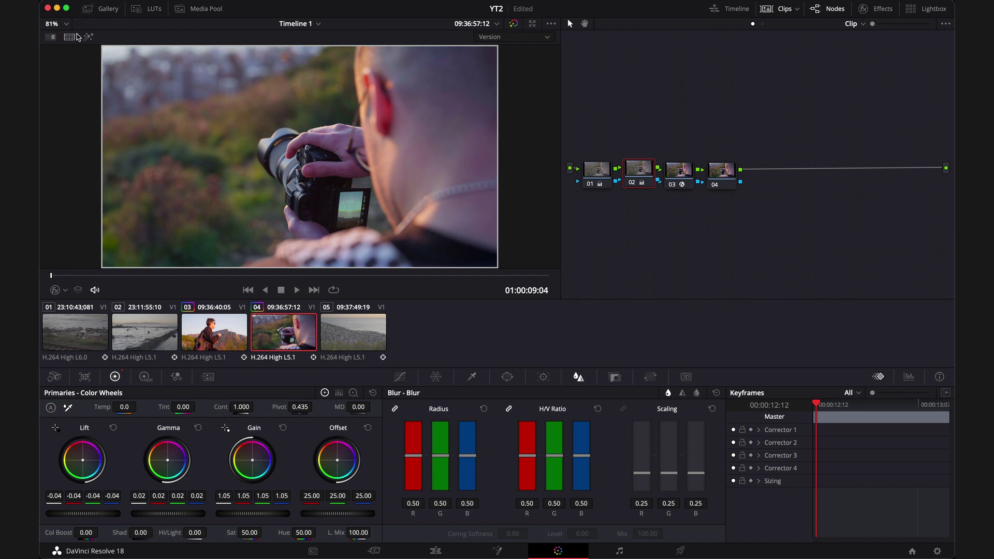
Step: Set the split screen to Selected Clips, showing clips 03 and 04 side by side
click(498, 37)
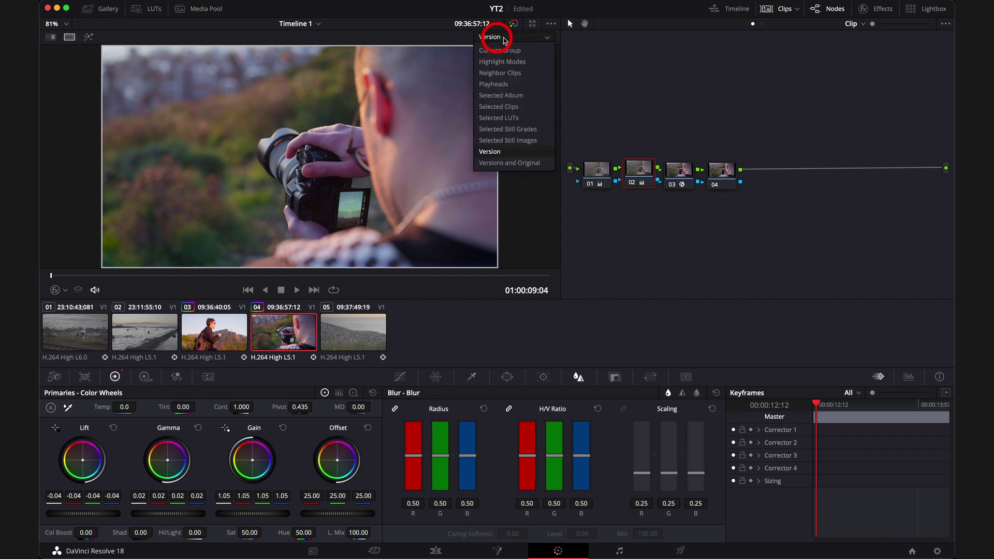
click(513, 106)
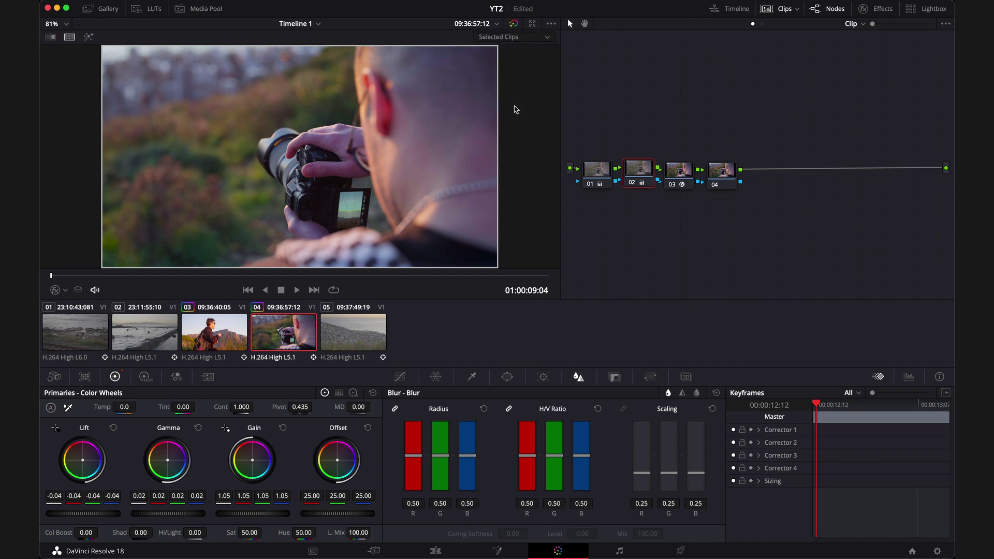
click(209, 339)
click(313, 322)
super+click(233, 333)
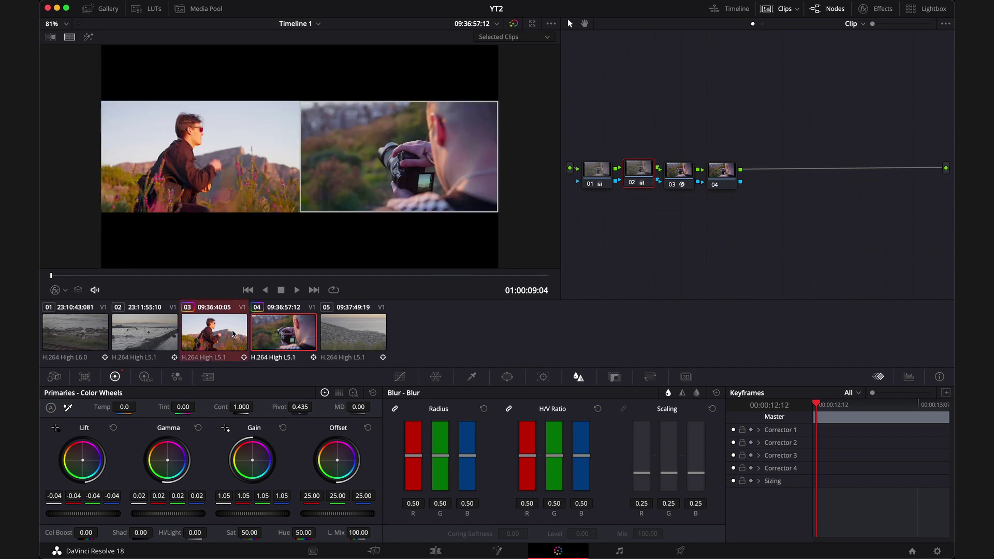
click(384, 169)
Step: Brighten clip 04 to gain 1.11 and gamma 0.04, and warm node 01's offset to 25.85/24.00/23.34
drag(256, 516, 279, 515)
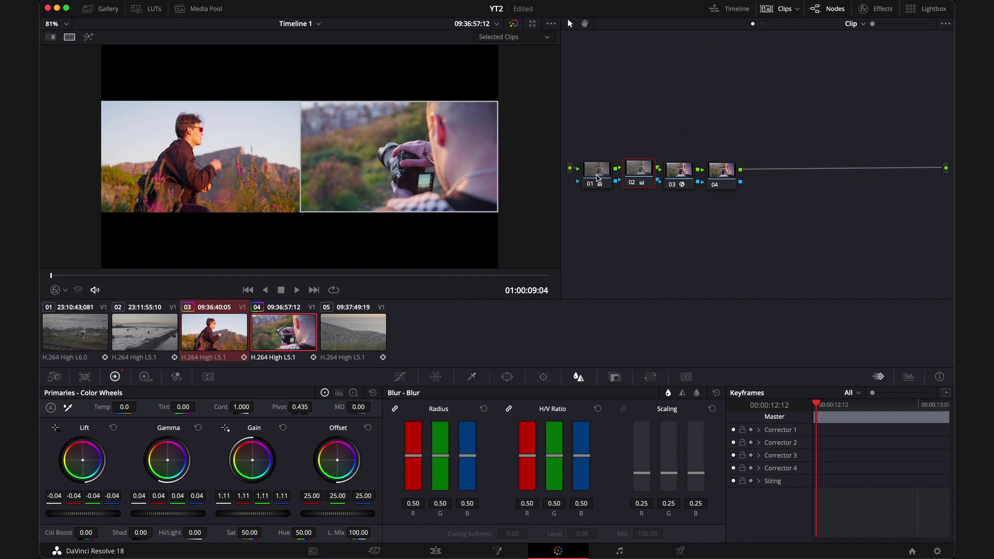
click(597, 178)
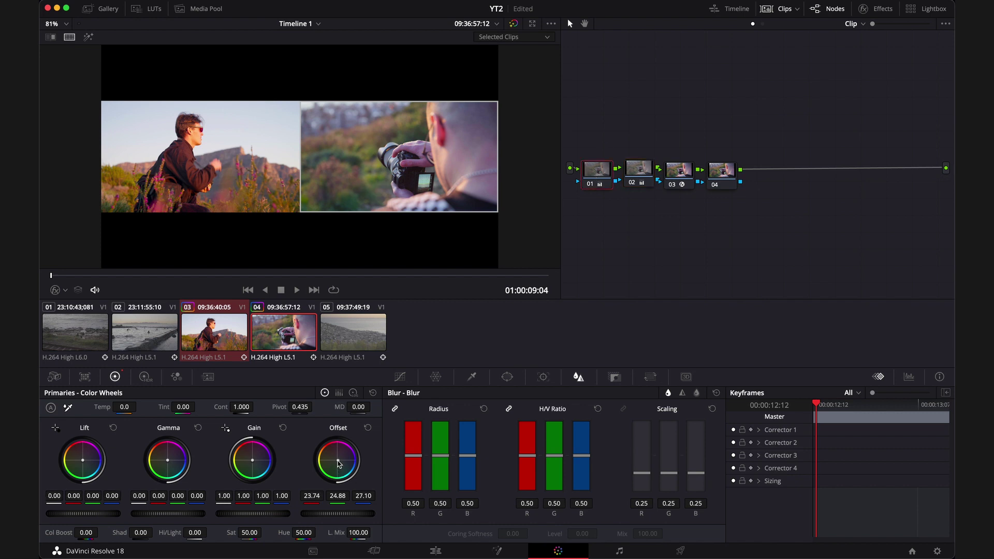
mouse_move(338, 460)
mouse_down()
mouse_move(366, 432)
mouse_move(337, 459)
mouse_up()
click(515, 24)
Step: Apply clip 04's grade to clip 05 and compare it beside clips 03 and 04
click(515, 23)
click(357, 329)
right_click(357, 330)
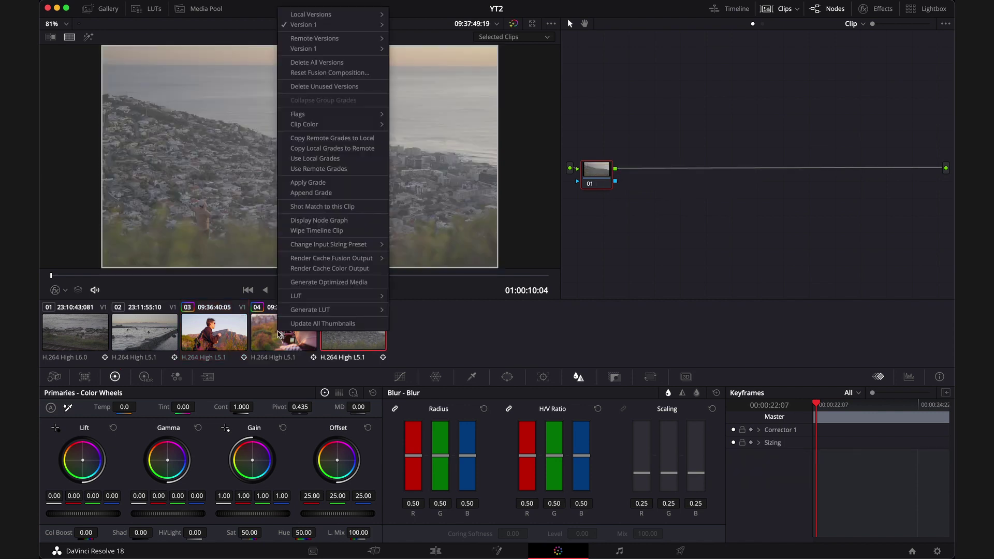
click(325, 184)
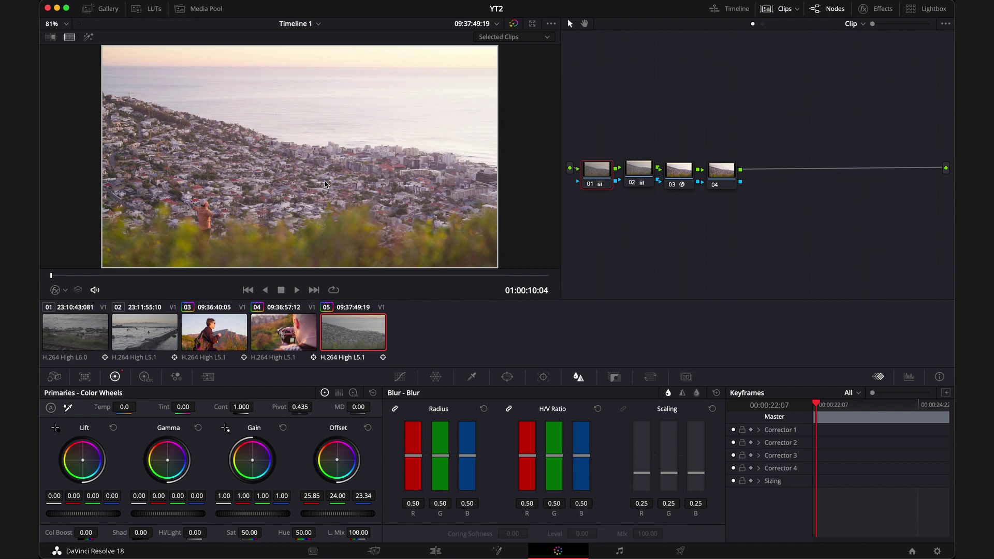
super+click(213, 319)
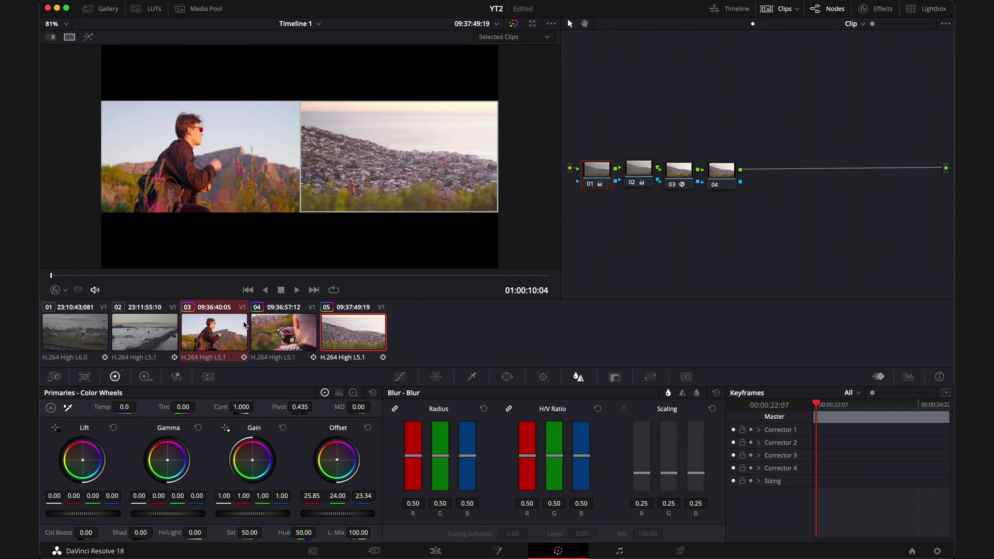
super+click(291, 334)
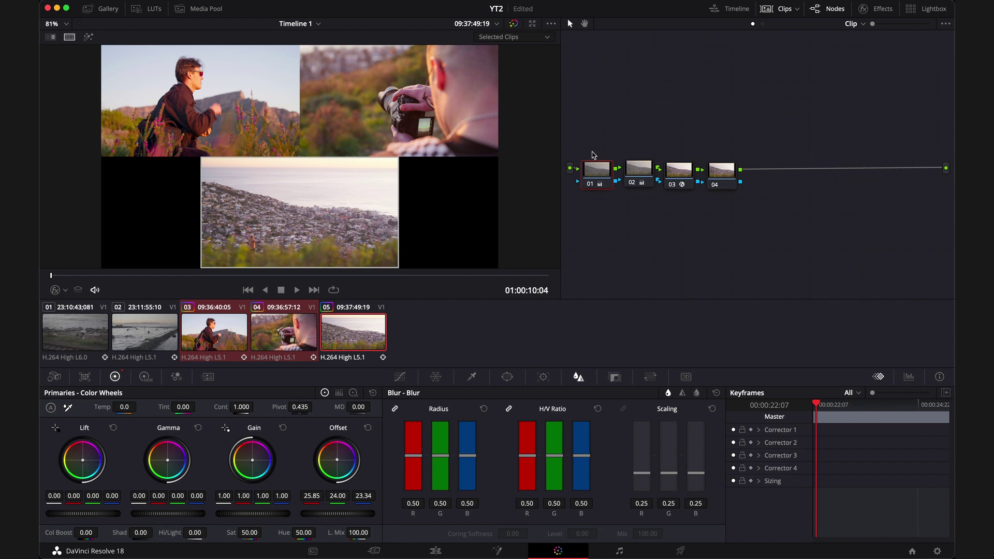
Step: Raise clip 05's contrast on node 02 and warm node 01's offset to 25.24/22.55/21.31
click(640, 173)
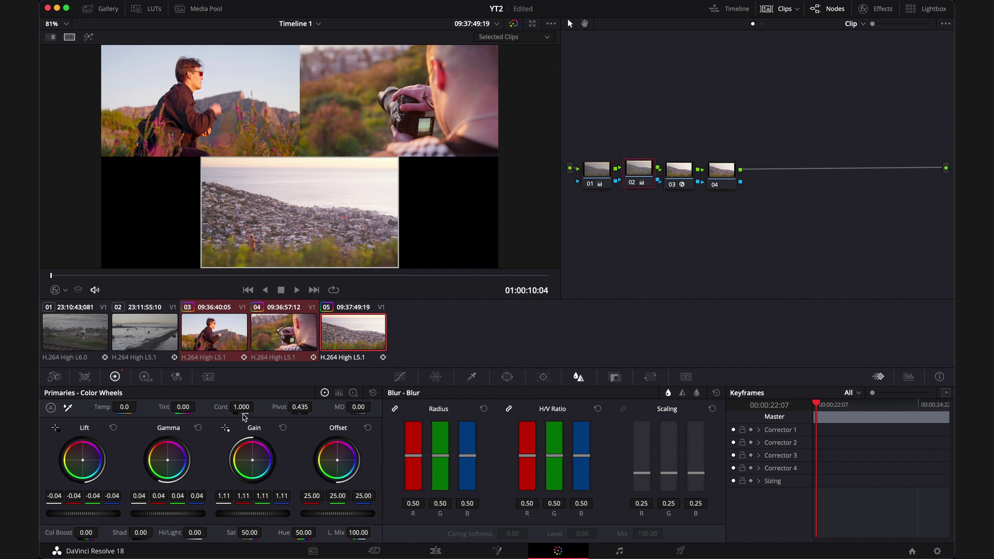
mouse_move(240, 407)
mouse_down()
mouse_move(282, 408)
mouse_move(259, 408)
mouse_up()
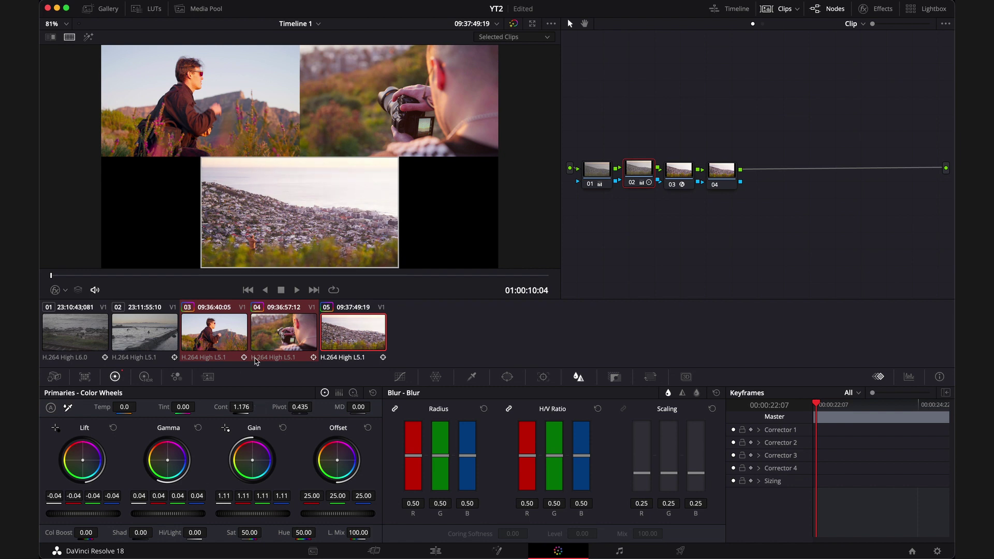
click(604, 169)
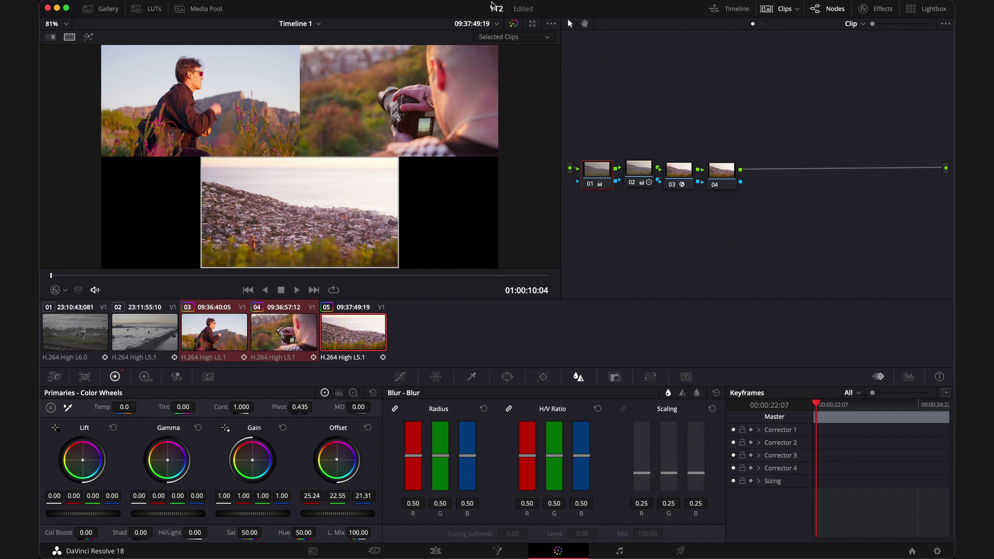
click(514, 24)
Step: On the Edit page, delete the first two ungraded clips from Timeline 1, then return to Color
click(514, 24)
click(140, 340)
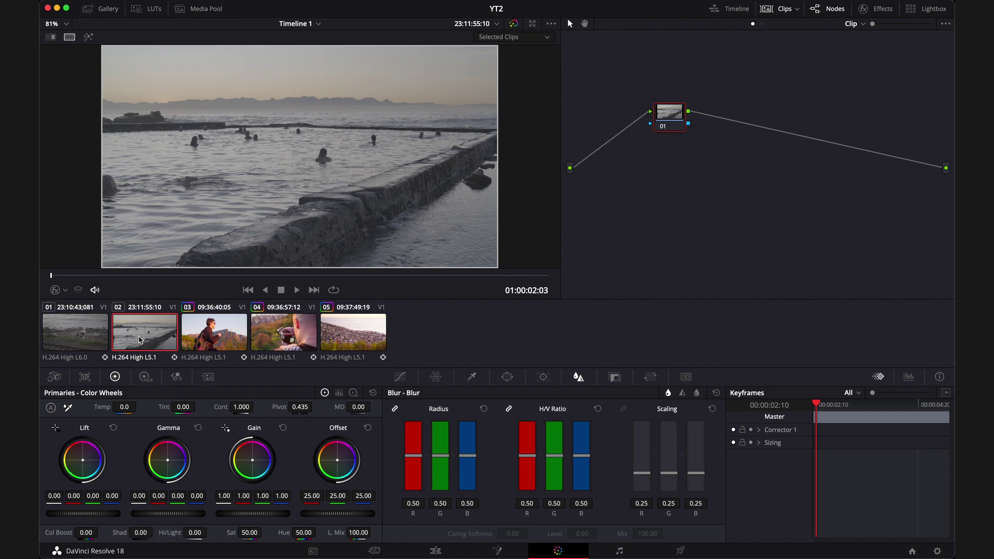
click(436, 551)
shift+click(197, 462)
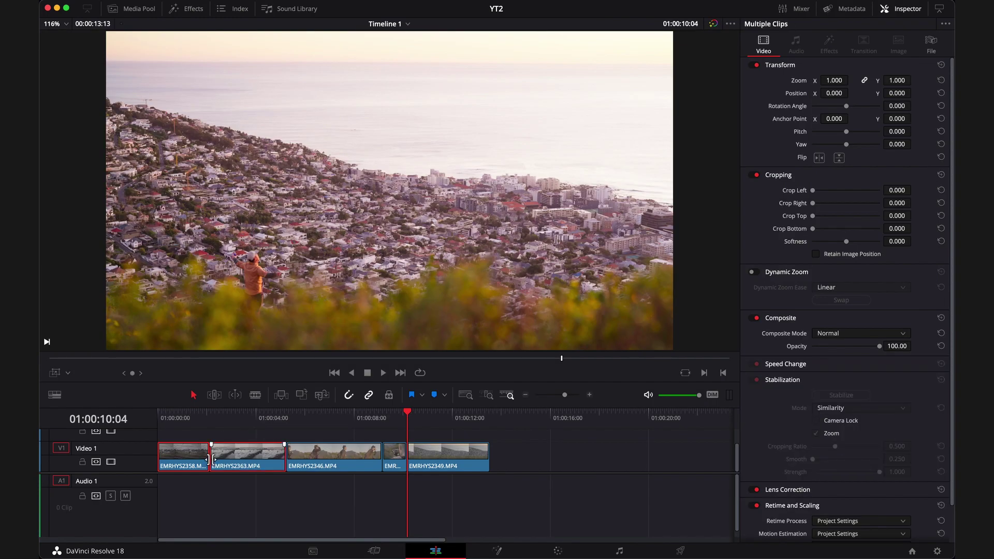
key(BackSpace)
drag(553, 451, 201, 459)
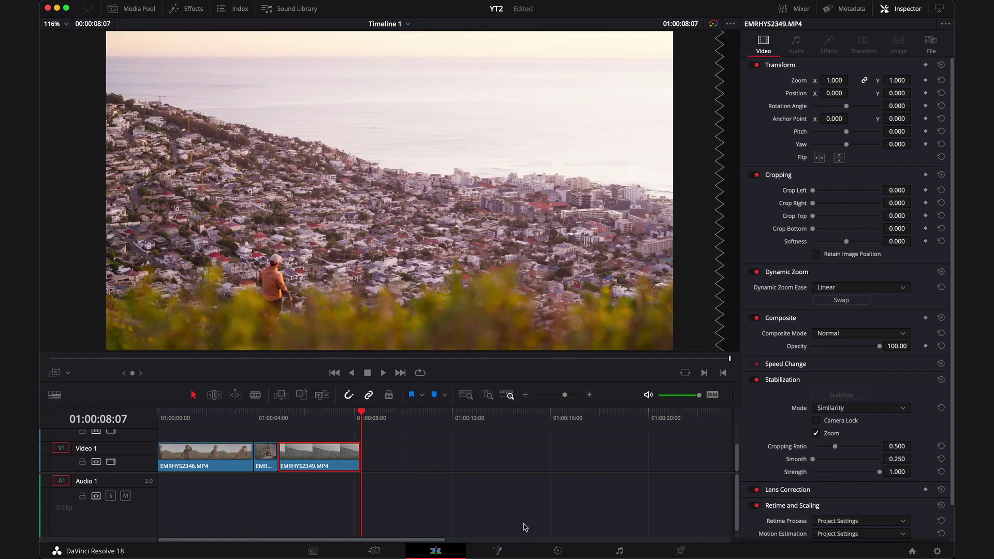
click(556, 552)
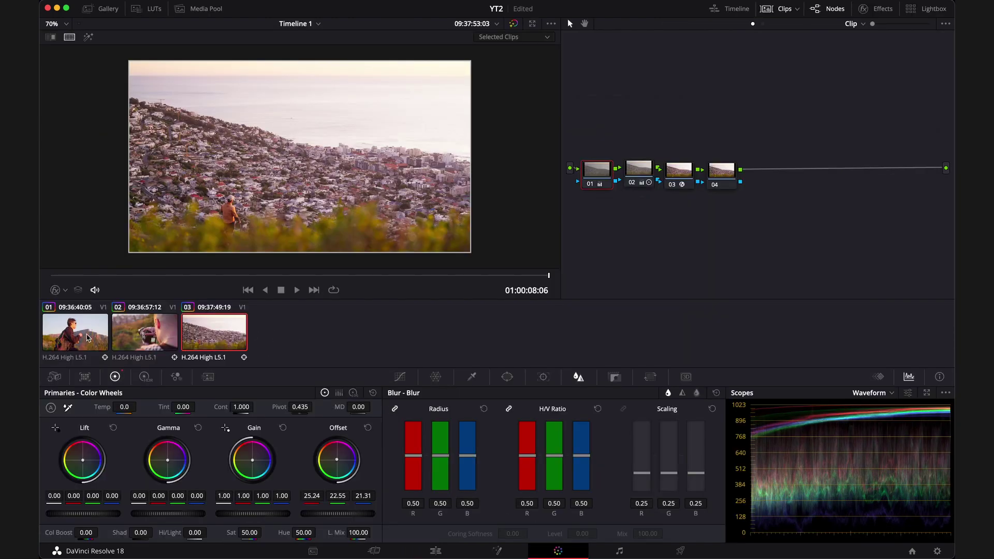
Step: Select clips 01, 02 and 03 and add them to a new group named 'Grade'
shift+click(88, 338)
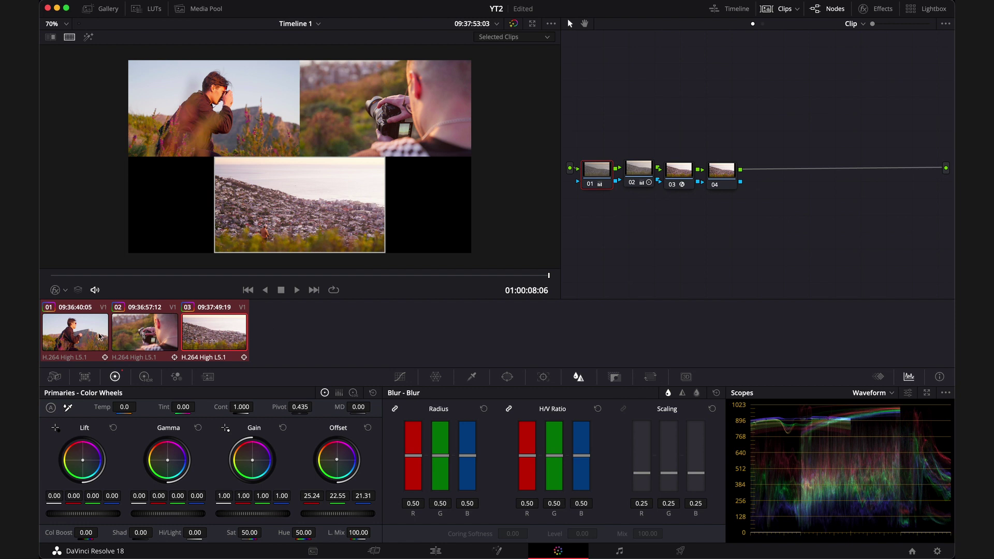
click(100, 337)
click(148, 342)
click(221, 336)
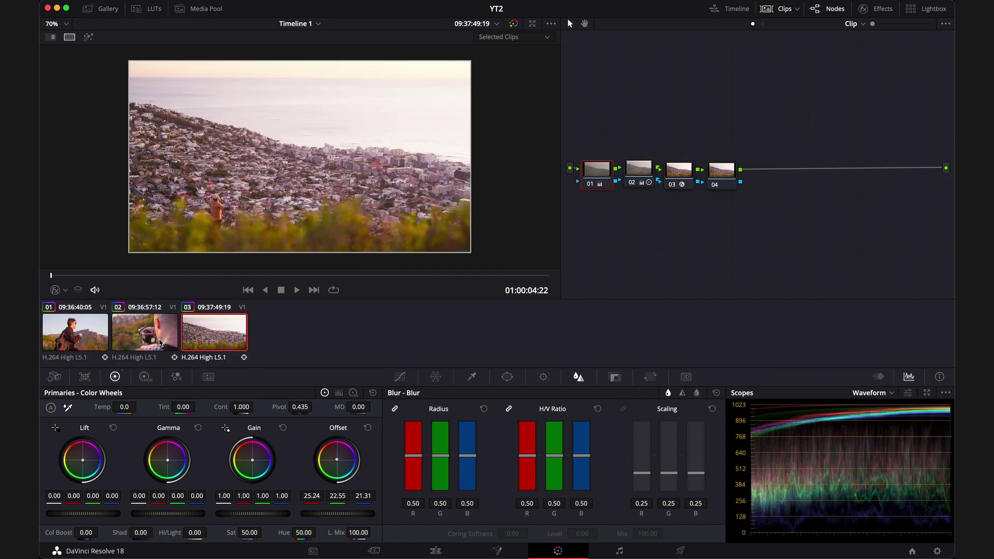
shift+click(160, 342)
shift+click(77, 336)
right_click(153, 334)
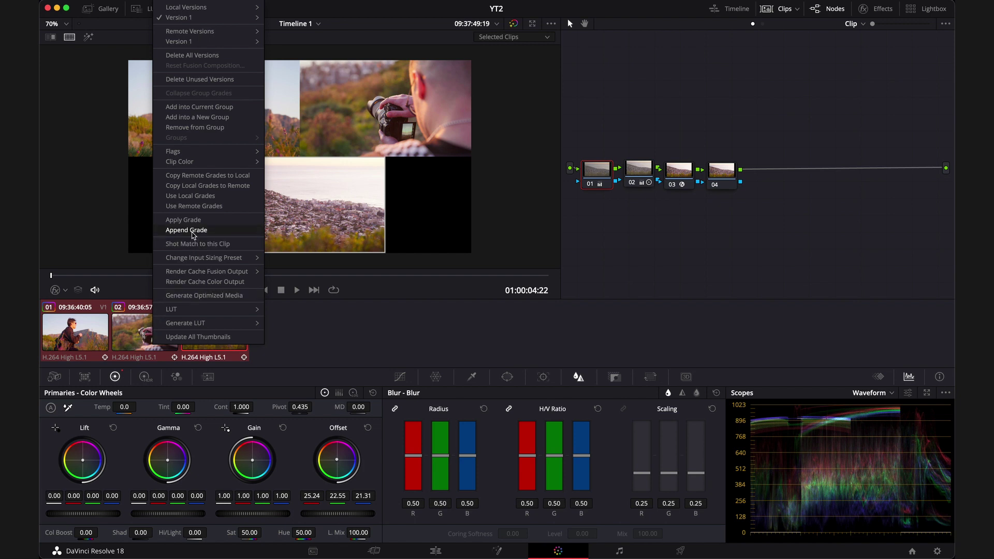
click(218, 118)
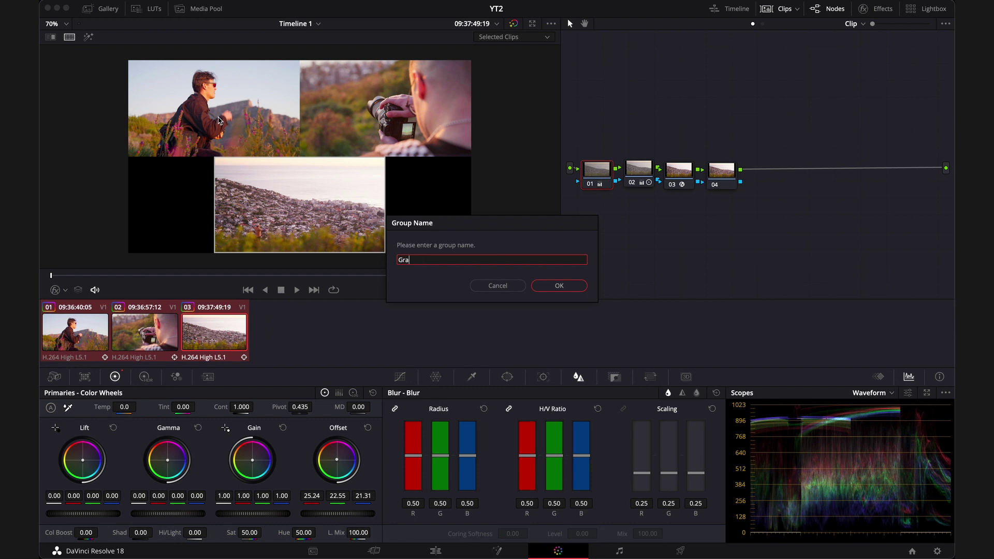
key(Return)
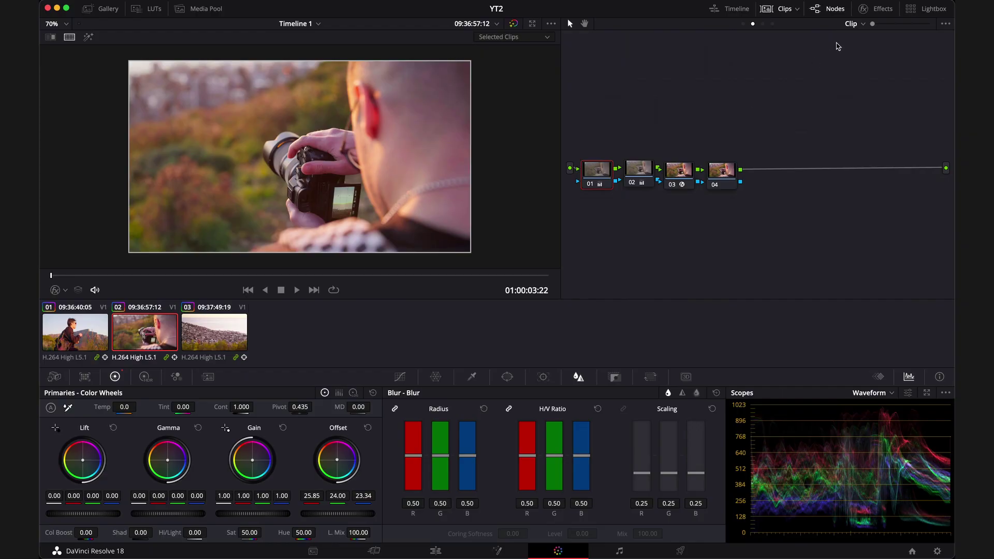
Step: Switch to the Group Post-Clip level and build four serial nodes, 01 to 04
click(861, 24)
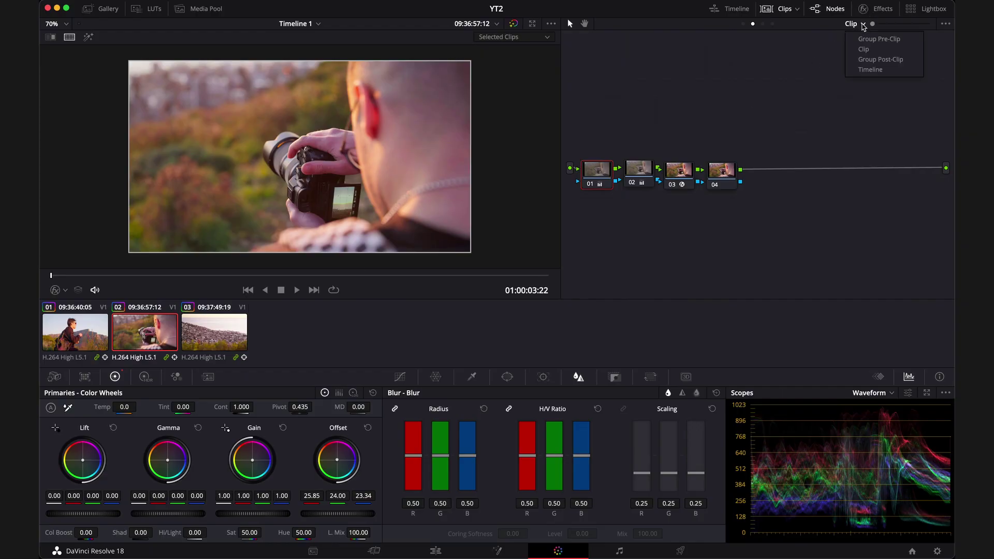
click(890, 60)
key(alt+s)
drag(671, 122, 605, 177)
key(alt+s)
key(alt+s)
key(alt+s)
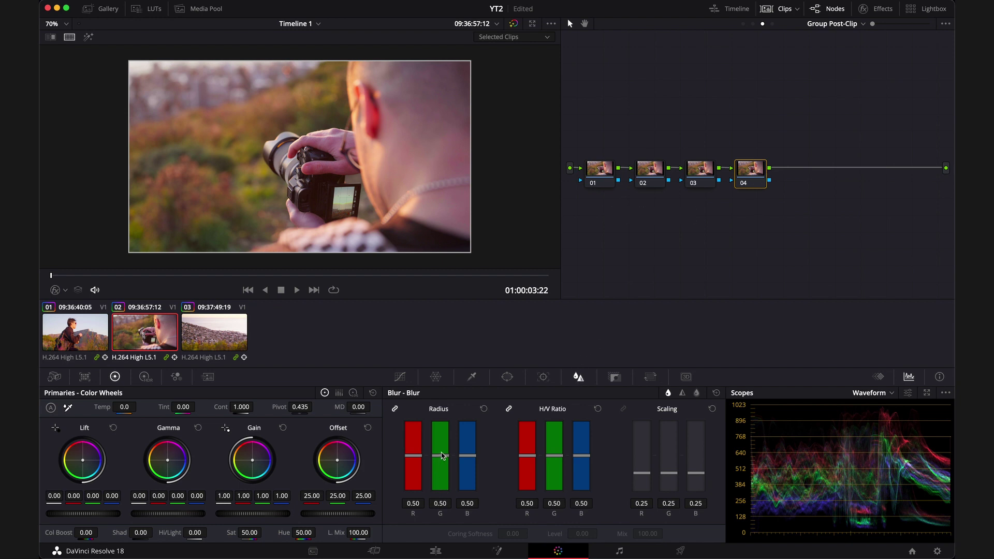
Step: Lightly sharpen in node 04 by setting the blur radius to 0.48
drag(443, 459, 442, 461)
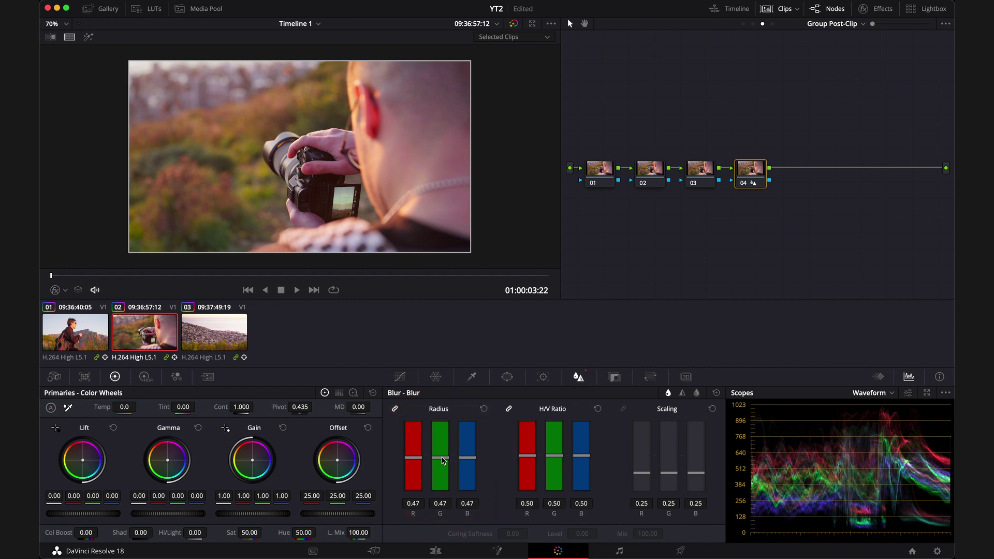
drag(442, 460, 442, 460)
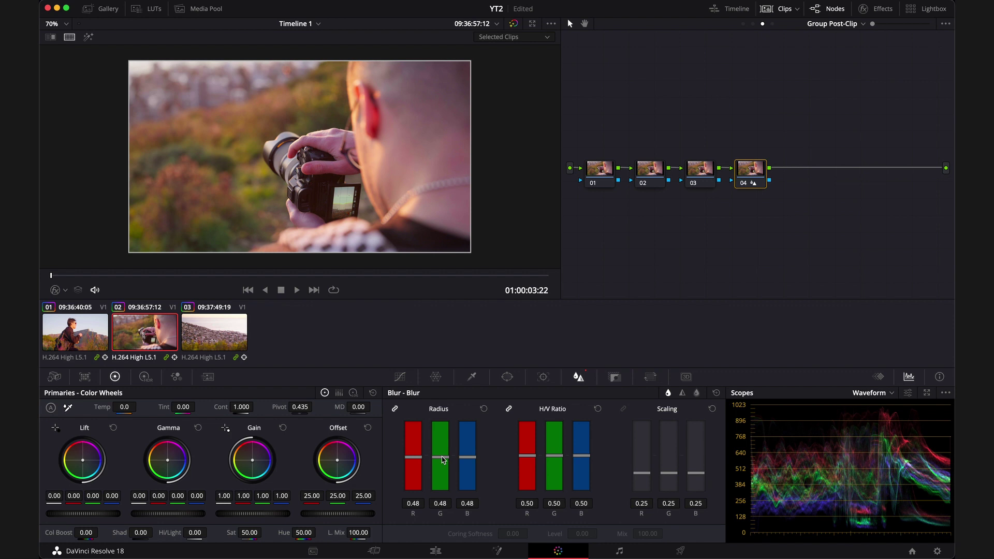
click(599, 177)
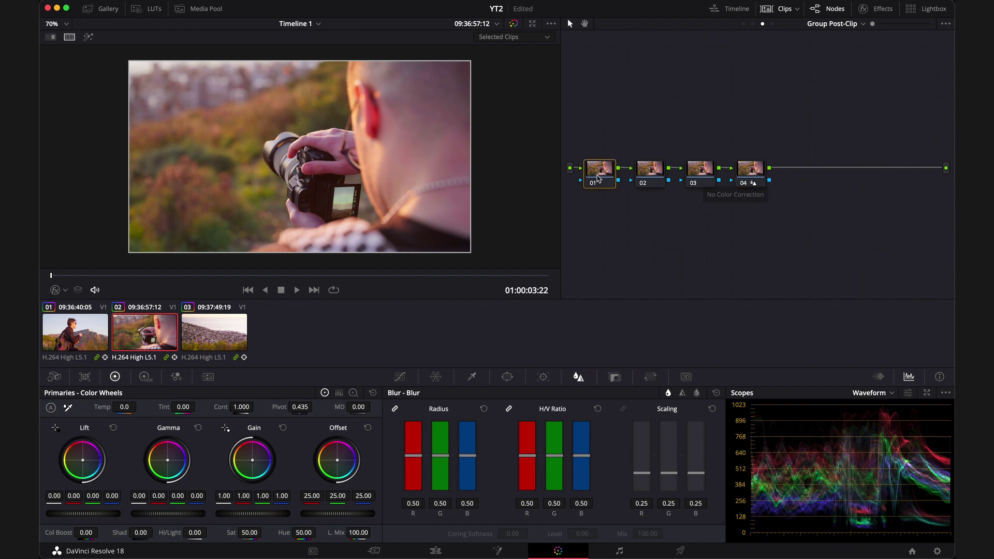
Step: In node 01, open the Hue vs Hue curve and anchor points from red through blue to magenta
click(399, 377)
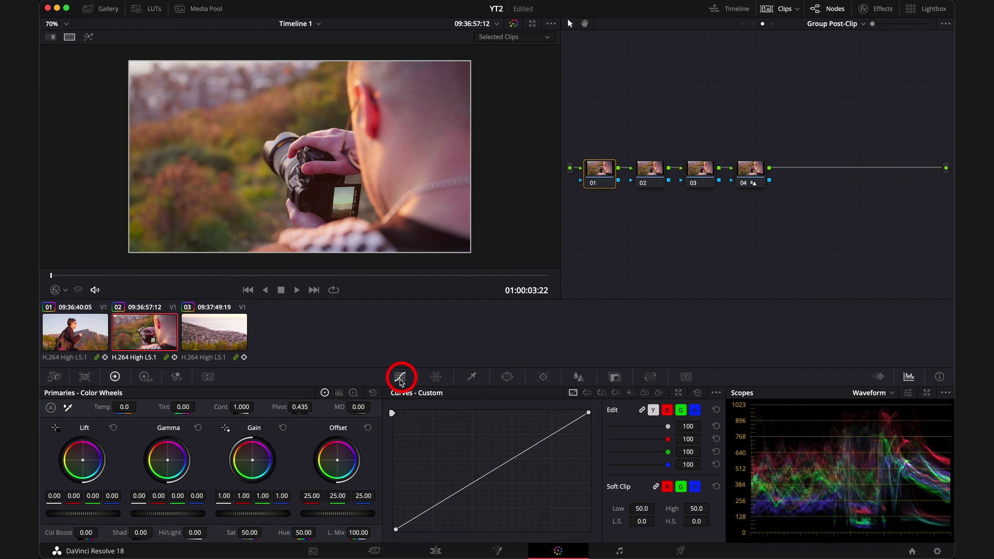
click(587, 393)
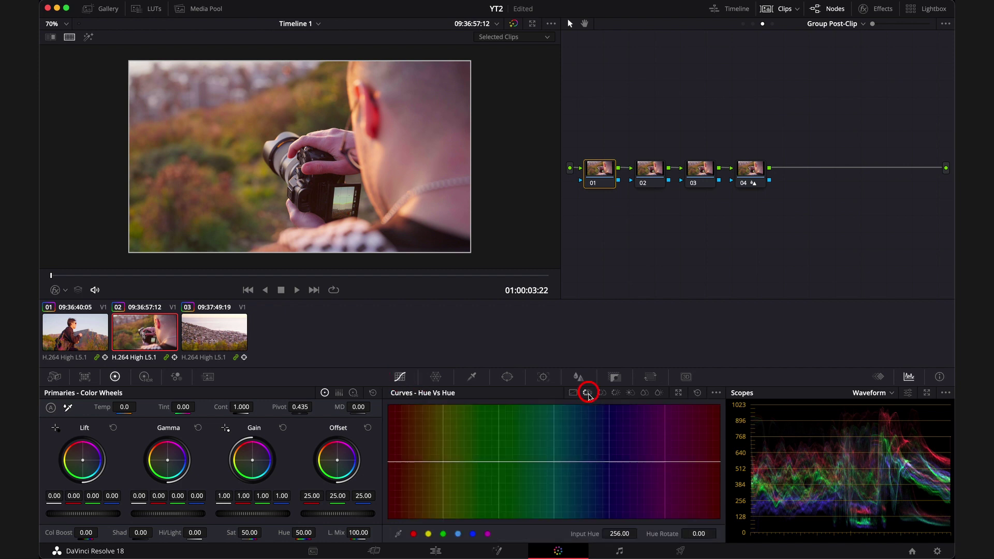
click(413, 534)
click(443, 534)
click(458, 533)
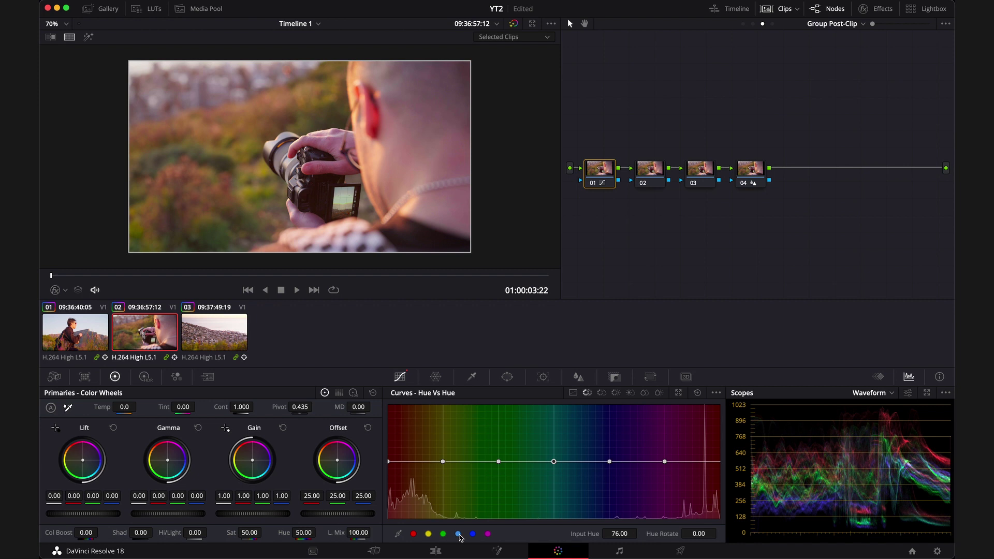
click(472, 533)
click(488, 534)
Step: Add clips 03 and 01 to the selection and rotate hue 287.52 by 5.60
super+click(209, 343)
super+click(82, 339)
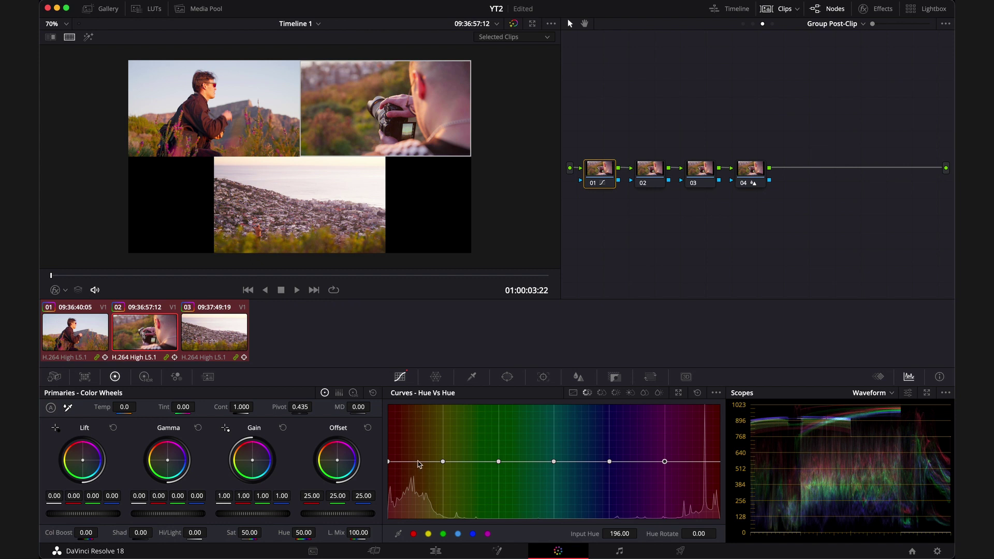
mouse_move(418, 461)
mouse_down()
mouse_move(418, 435)
mouse_move(418, 486)
mouse_move(418, 460)
mouse_up()
scroll(347, 185, up, 4)
scroll(346, 184, down, 3)
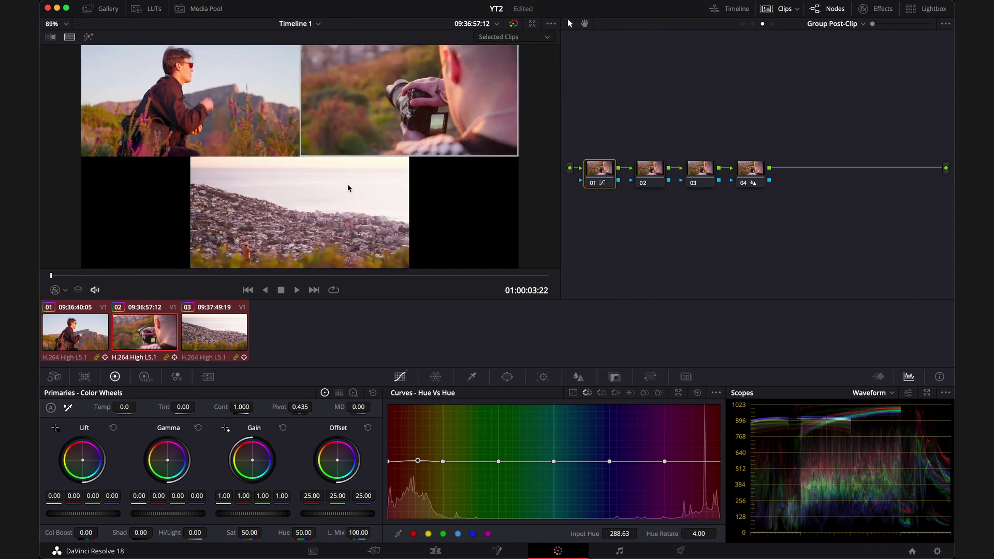
key(Up)
scroll(327, 233, up, 1)
scroll(327, 233, up, 1)
scroll(324, 207, down, 3)
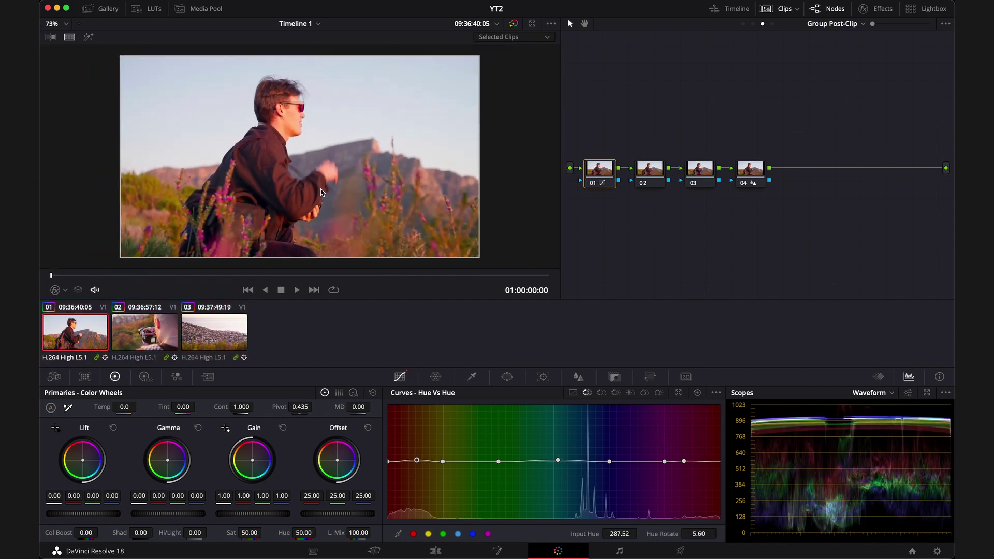
scroll(321, 192, up, 2)
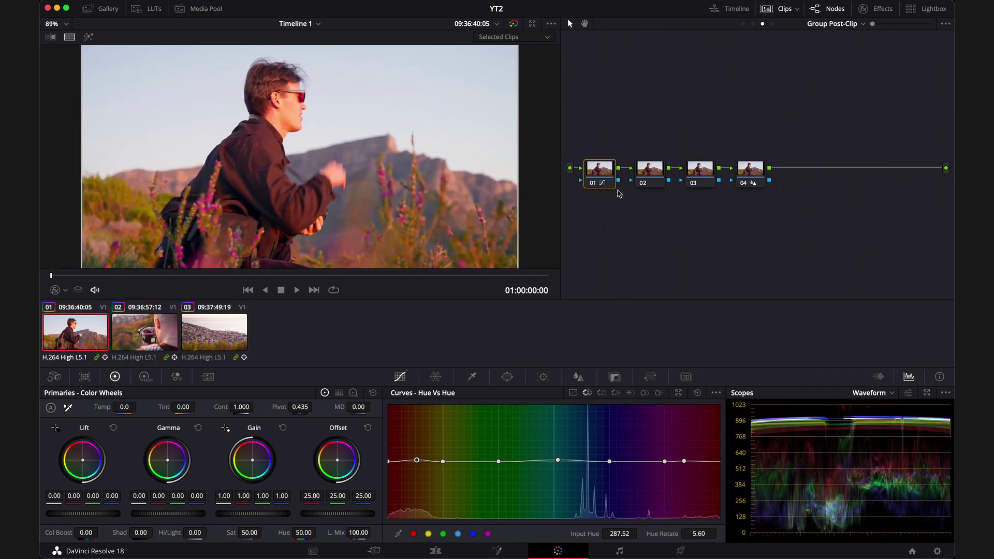
Step: With all three clips and node 02 selected, anchor Hue vs Sat points from red to magenta
shift+click(203, 340)
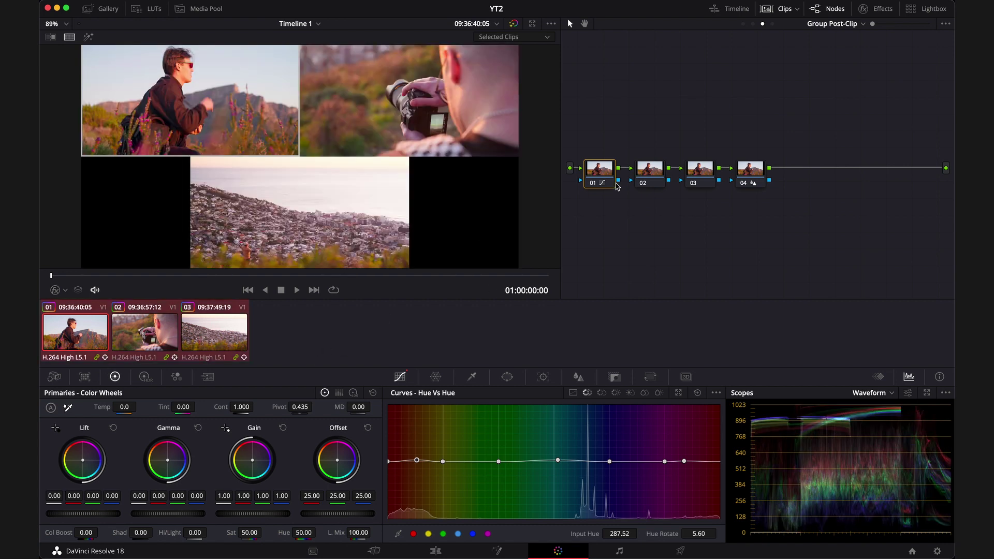
click(651, 175)
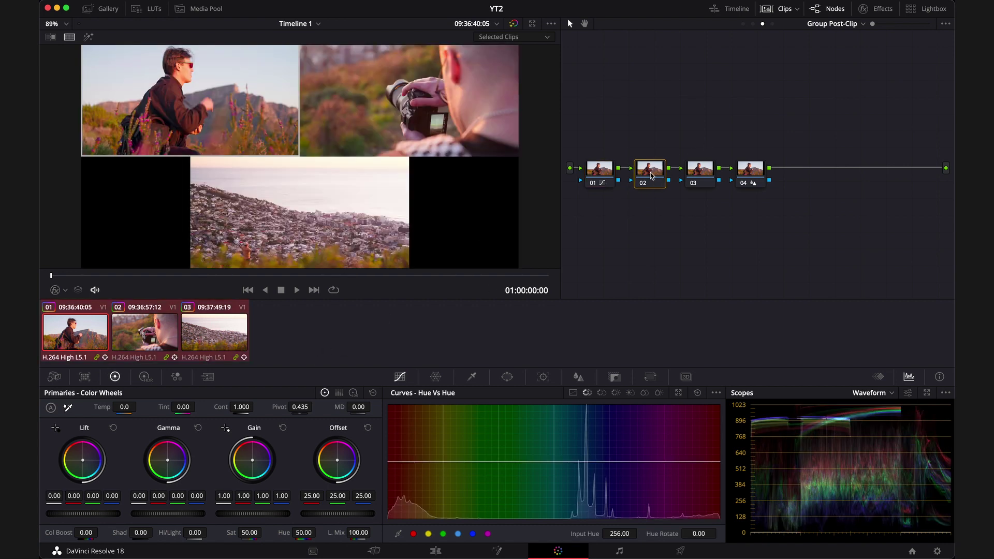
click(601, 392)
click(413, 534)
click(443, 534)
click(459, 534)
click(472, 533)
click(488, 534)
Step: Nudge the red and blue-cyan saturation points to gently boost red-orange saturation
mouse_move(413, 460)
mouse_down()
mouse_move(415, 469)
mouse_move(415, 458)
mouse_up()
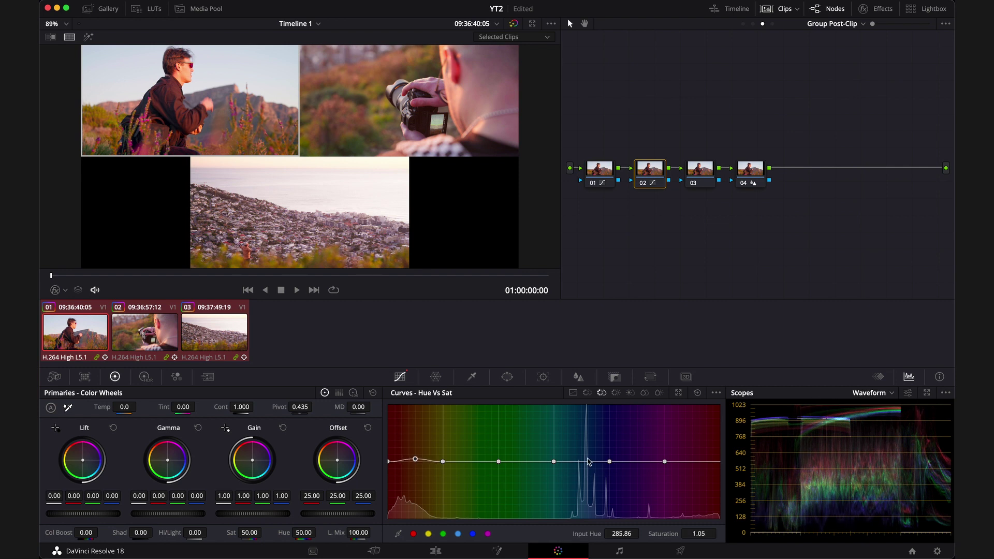
mouse_move(586, 461)
mouse_down()
mouse_move(587, 422)
mouse_move(596, 523)
mouse_move(597, 407)
mouse_move(589, 460)
mouse_up()
click(702, 180)
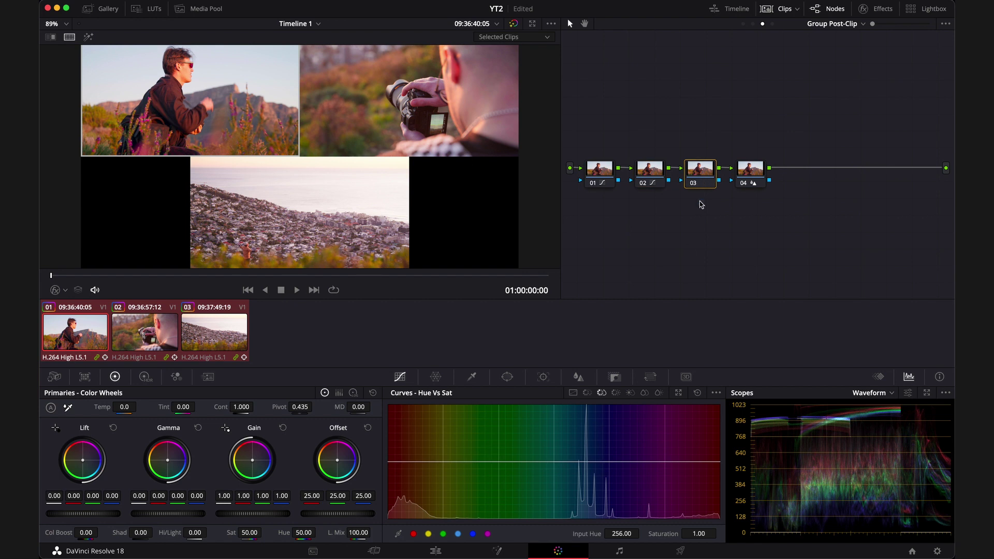
Step: Add a Hue vs Lum point at hue 286.41 and lift its luminance gain to 1.08
click(616, 393)
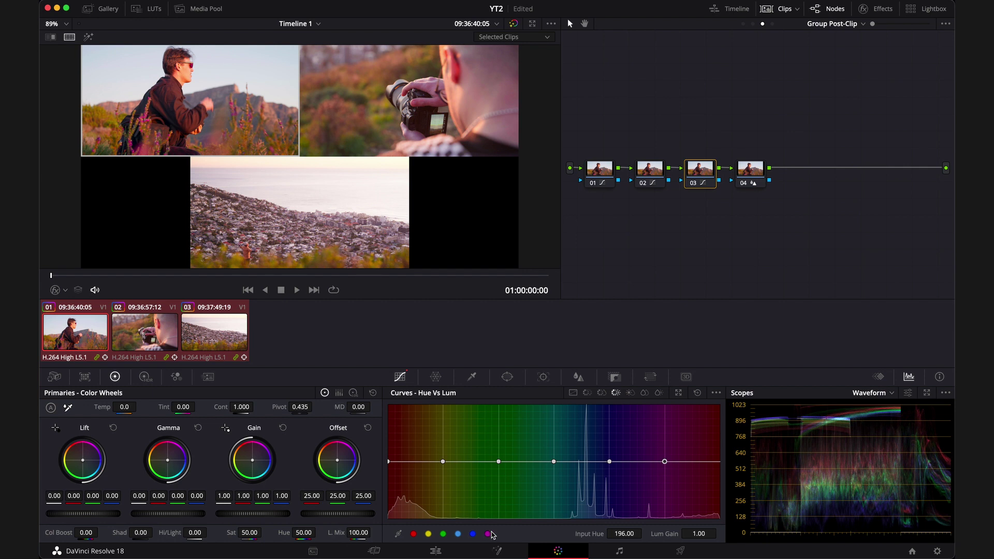
mouse_move(418, 461)
mouse_down()
mouse_move(411, 419)
mouse_move(417, 505)
mouse_move(414, 444)
mouse_move(412, 465)
mouse_move(416, 458)
mouse_up()
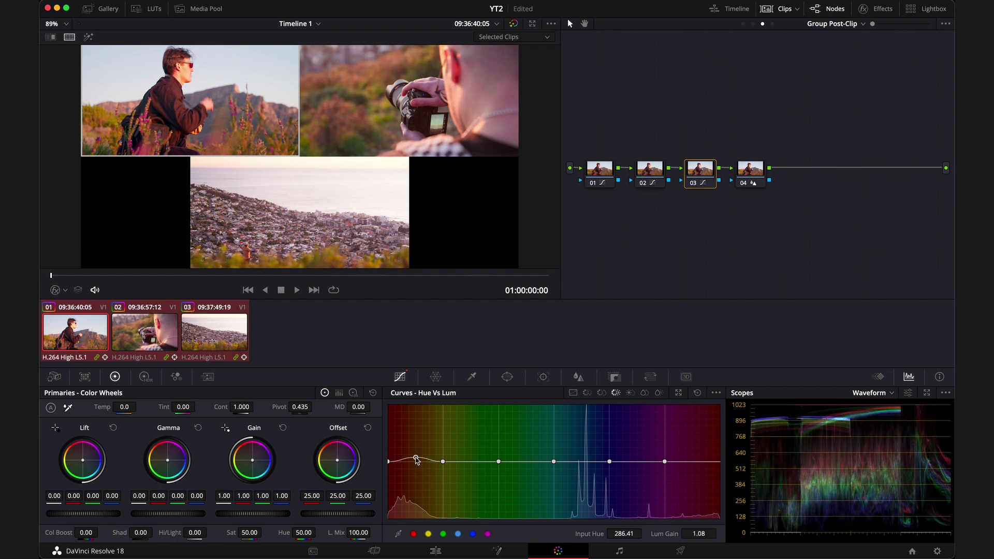